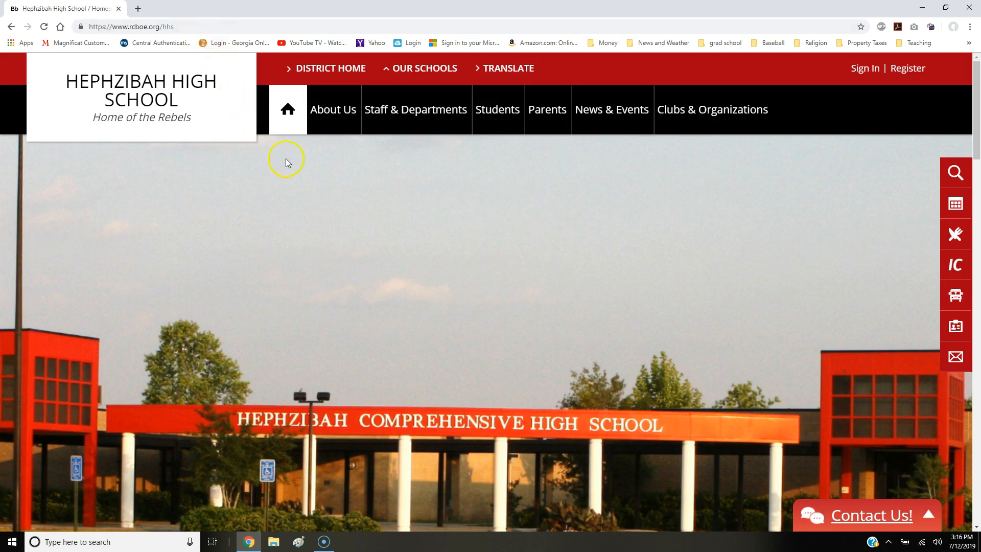
Sign in to the Hephzibah High School website with the saved user name and password
mouse_move(749, 133)
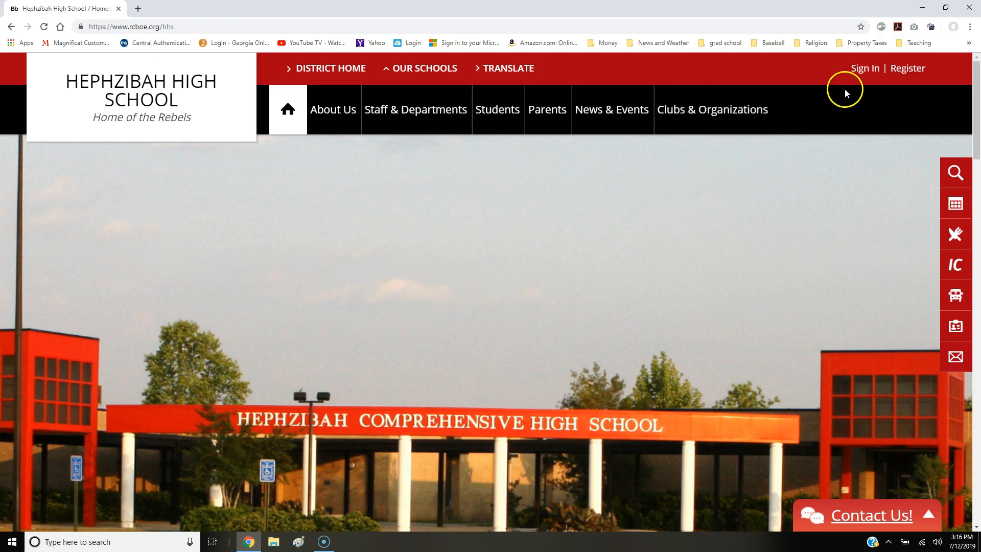
left_click(869, 72)
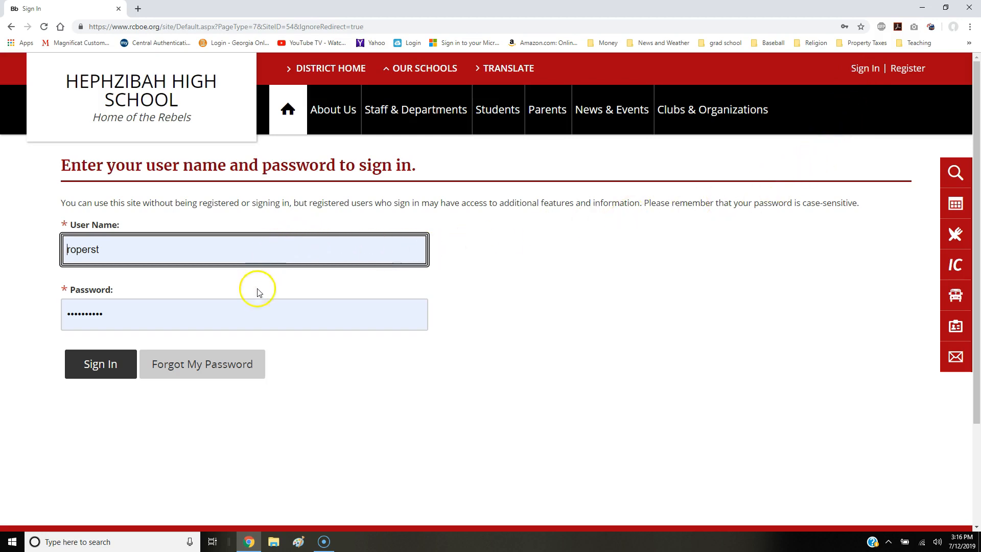
left_click(108, 364)
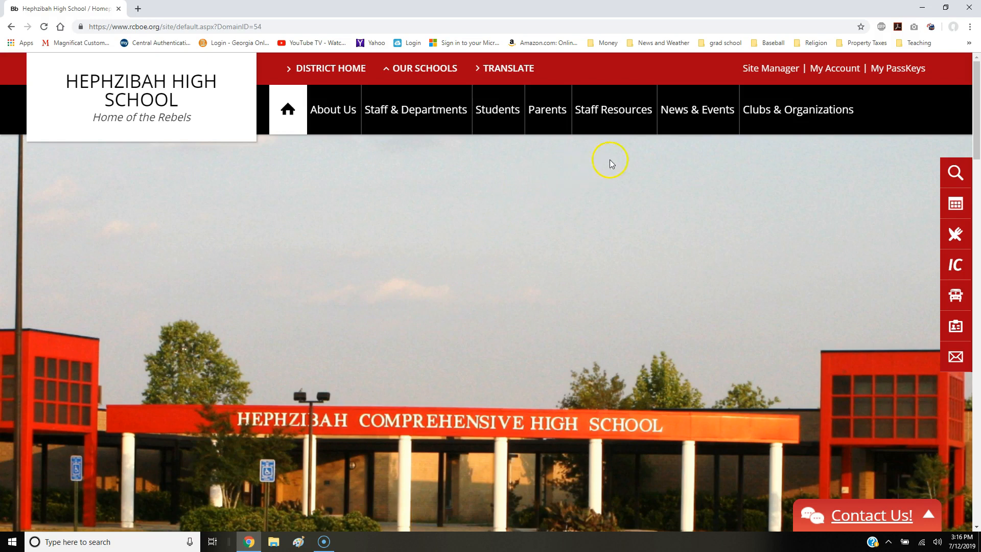
Open Performance Matters (Benchmarks) from the staff resources, sign in with the saved Microsoft school account, and choose to stay signed in
mouse_move(619, 125)
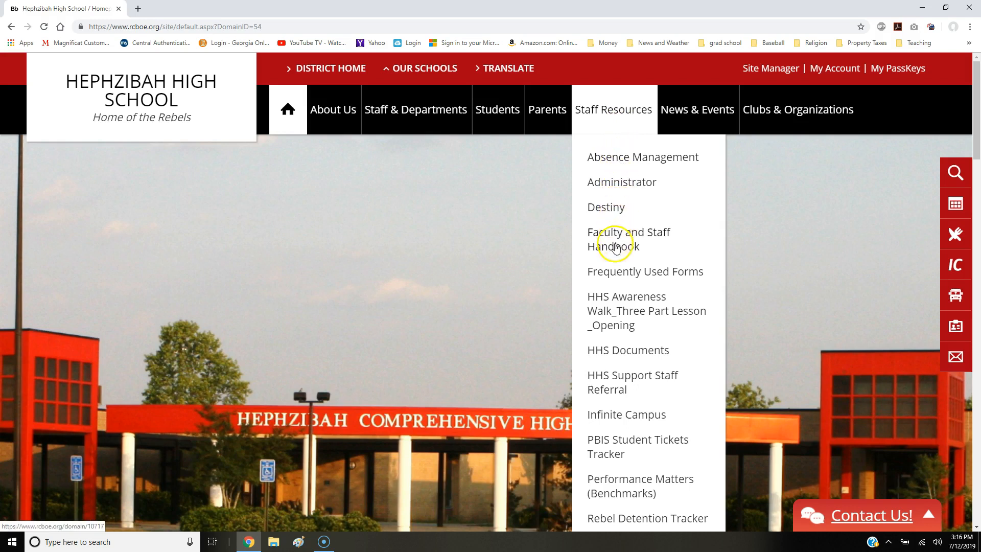
left_click(639, 491)
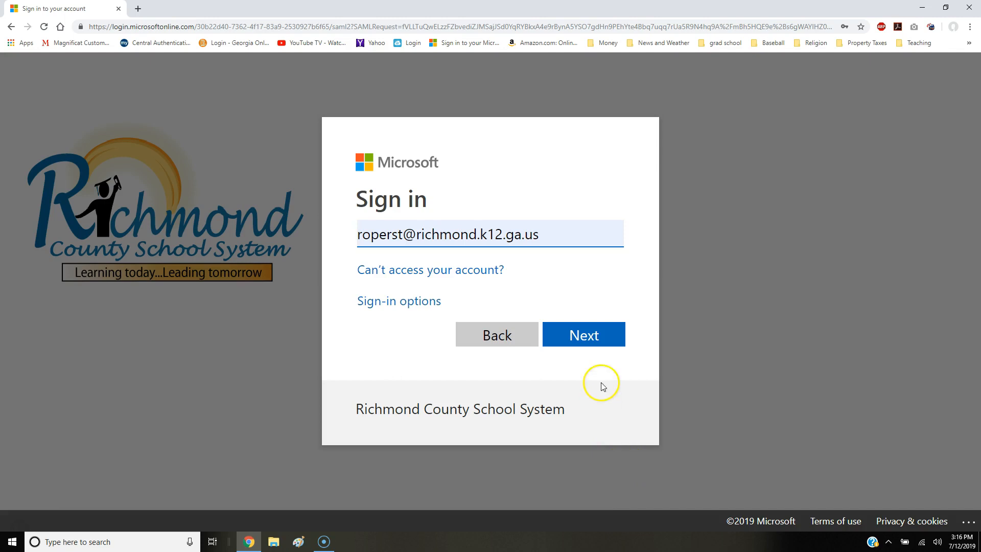
left_click(594, 336)
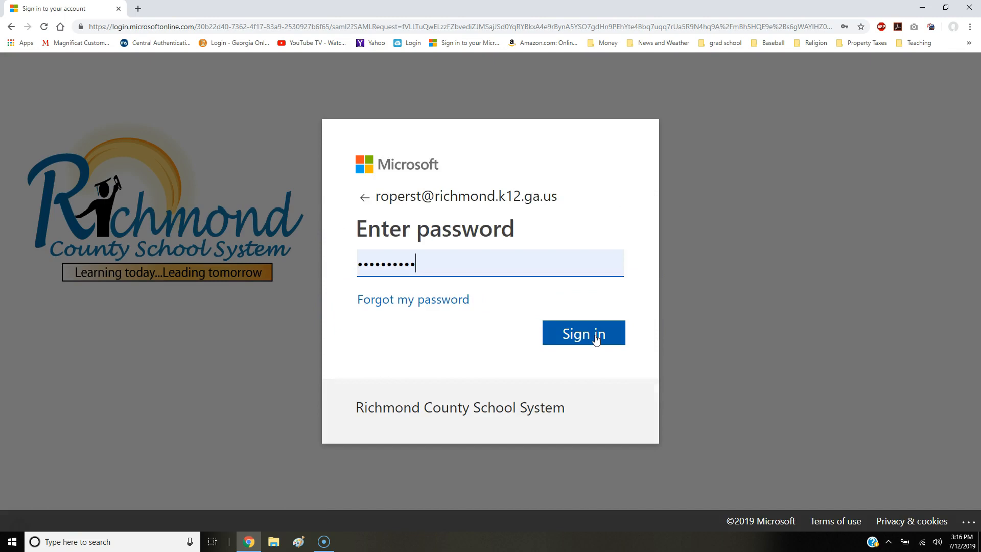
left_click(595, 338)
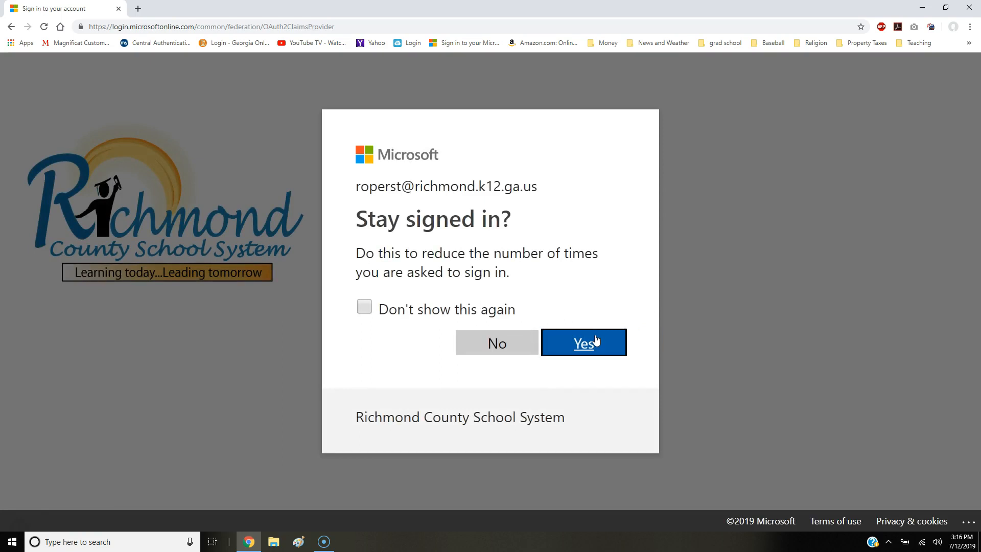
left_click(596, 341)
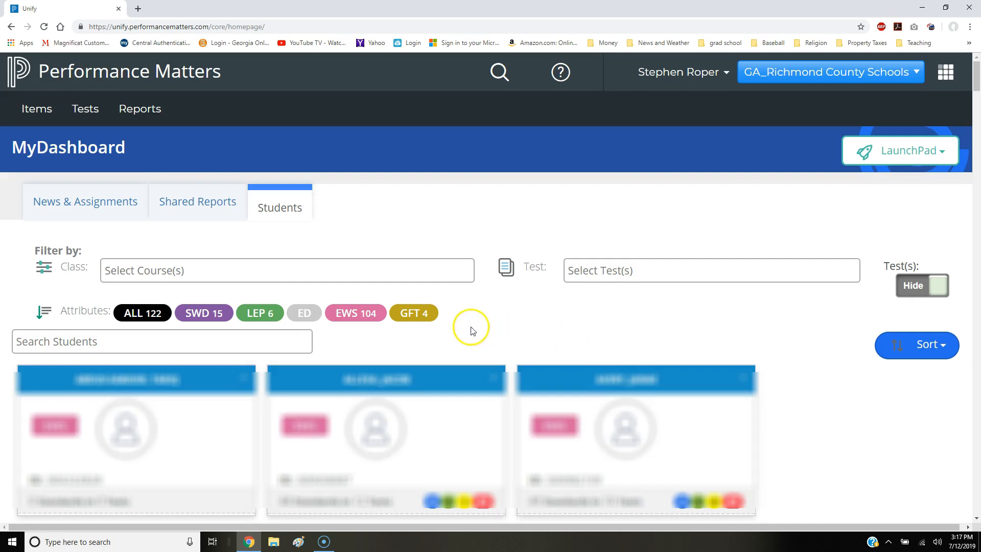
Create a new test and enter "9th Grade ELA Test" as its assessment title
left_click(81, 111)
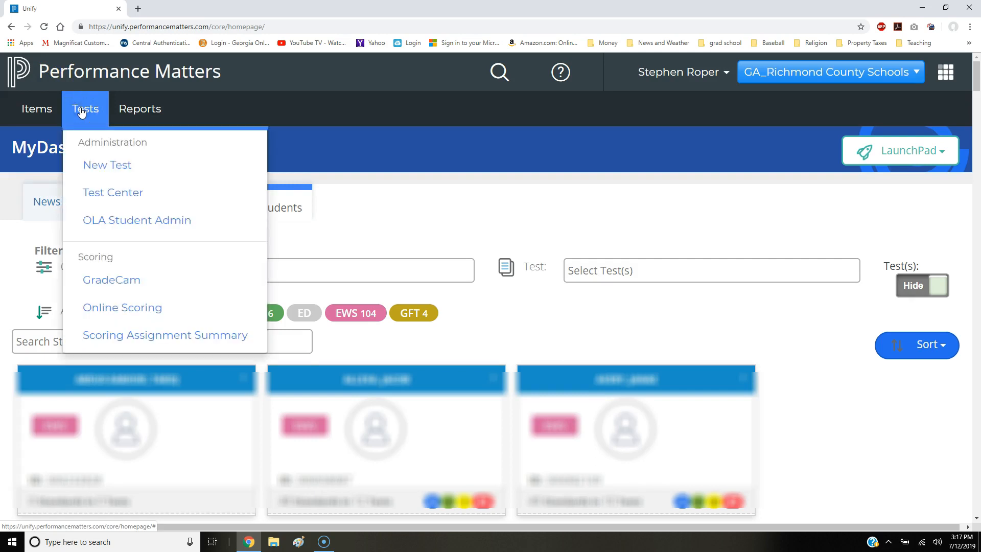
left_click(95, 165)
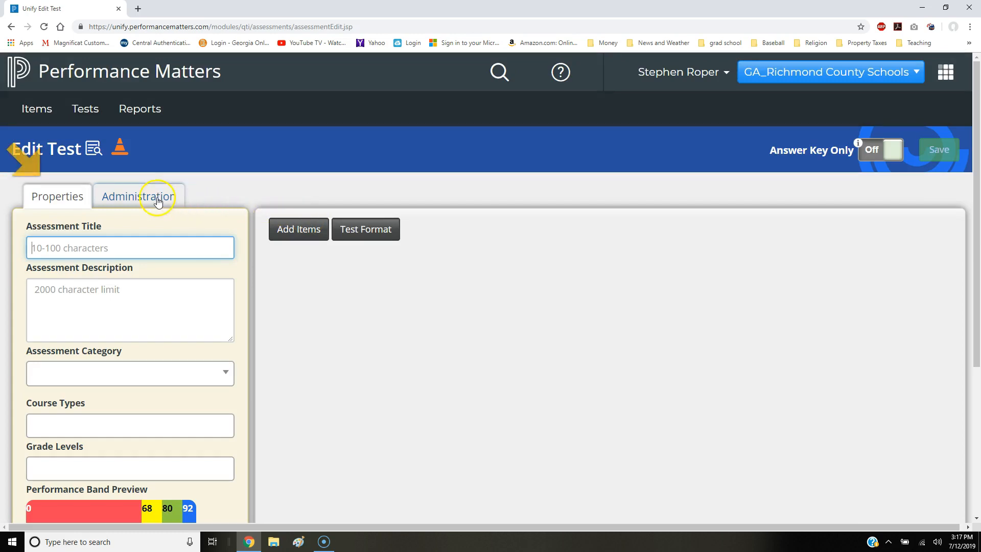
left_click(66, 194)
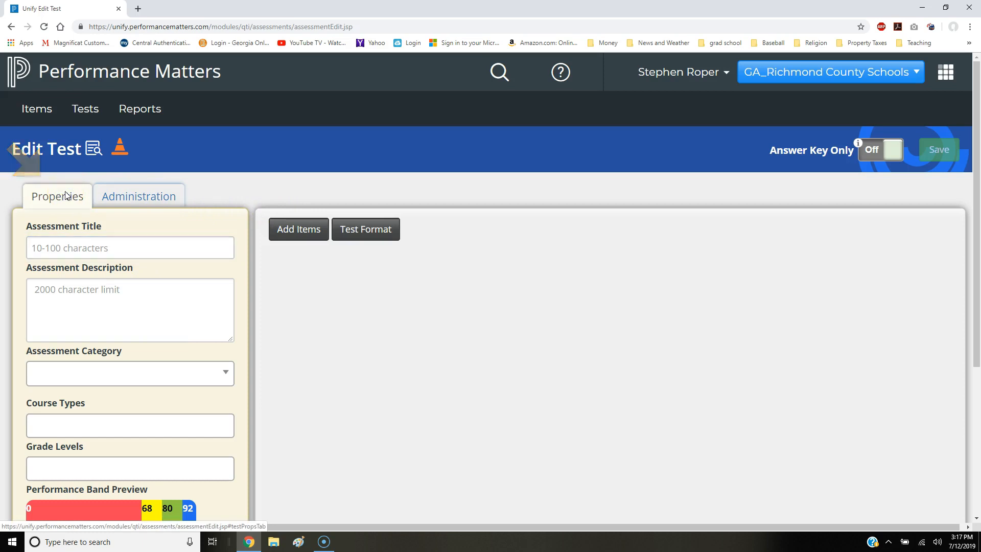
left_click(70, 247)
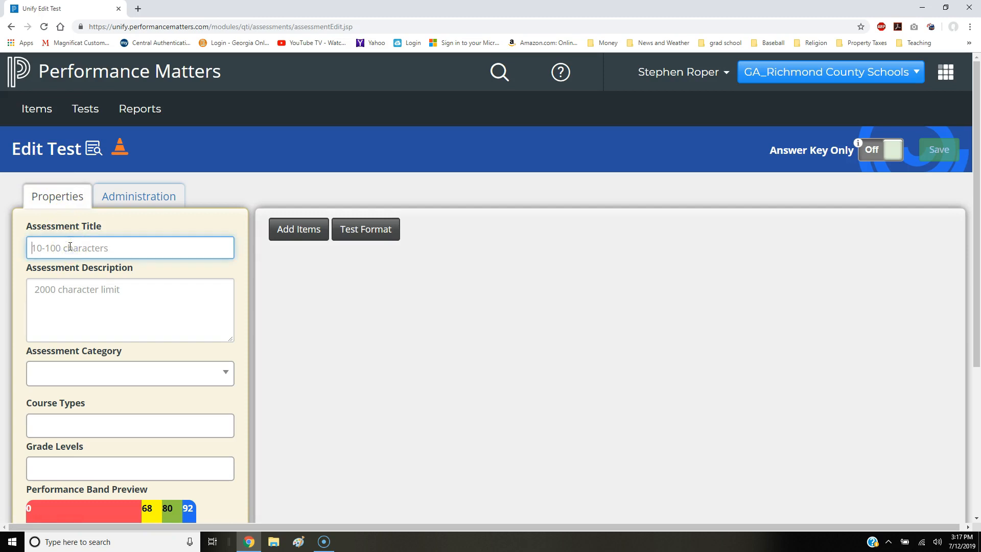
type("9th ")
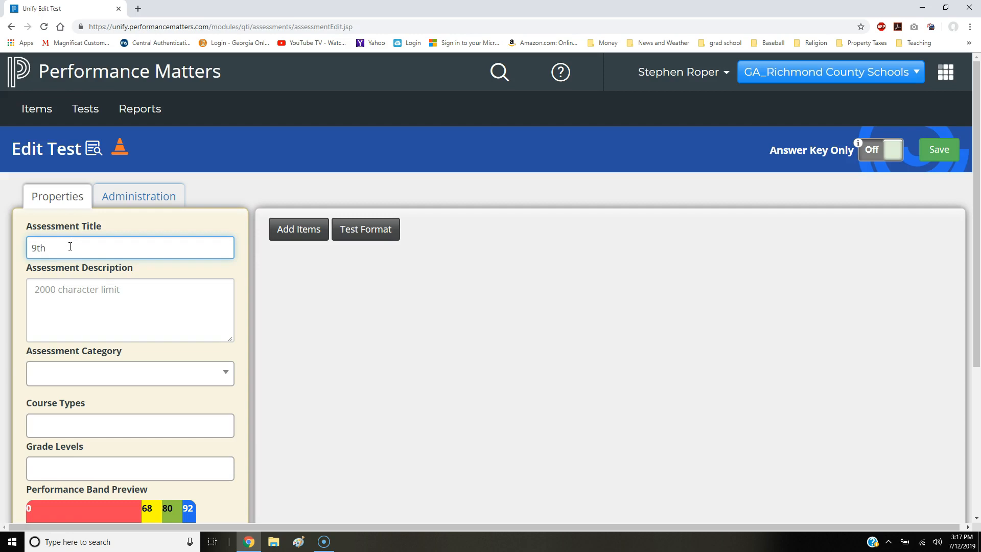
type("Grade ELA Test")
Enter "Post-Test" as the assessment description and set the assessment category to Teacher Created
left_click(70, 289)
left_click(70, 288)
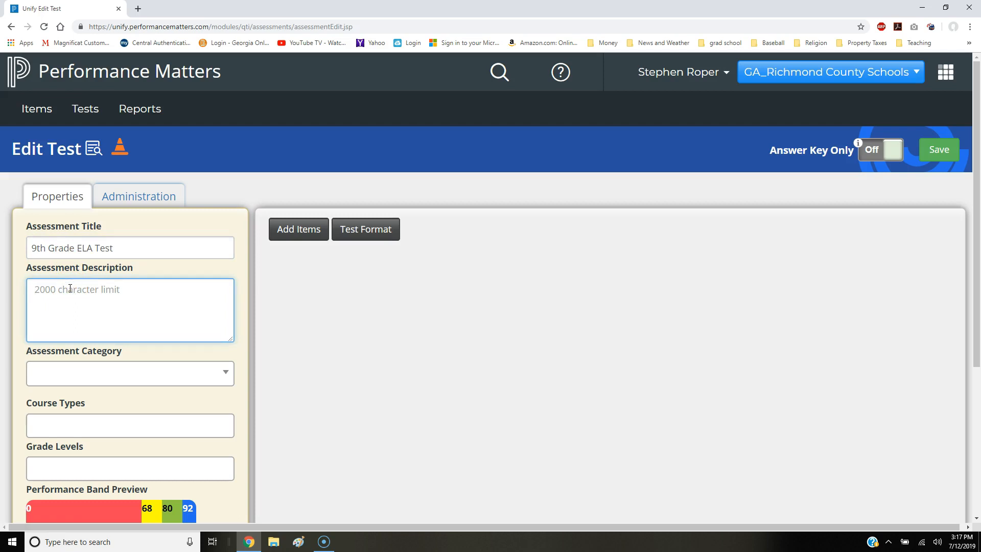
type("Post-Test")
scroll(111, 306, "down", 2)
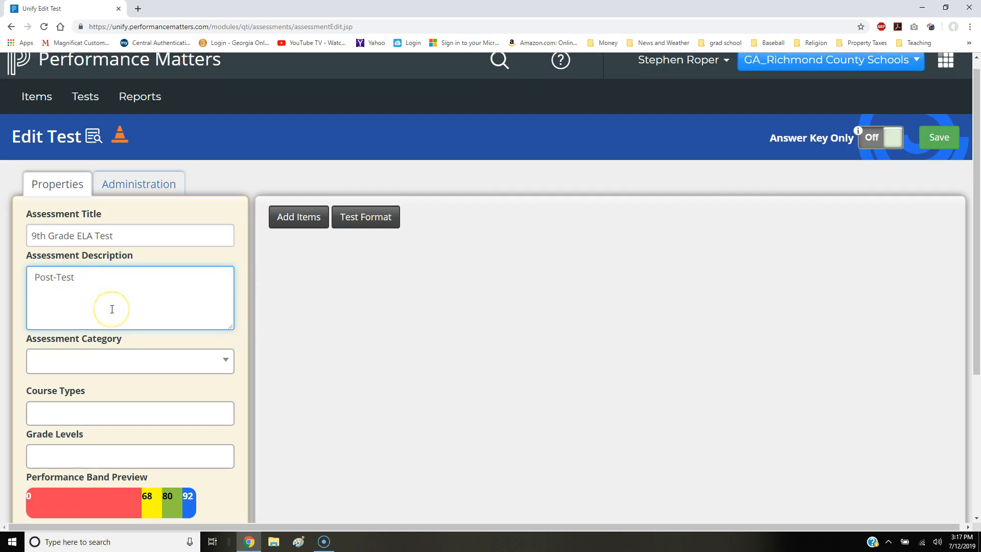
scroll(113, 313, "down", 1)
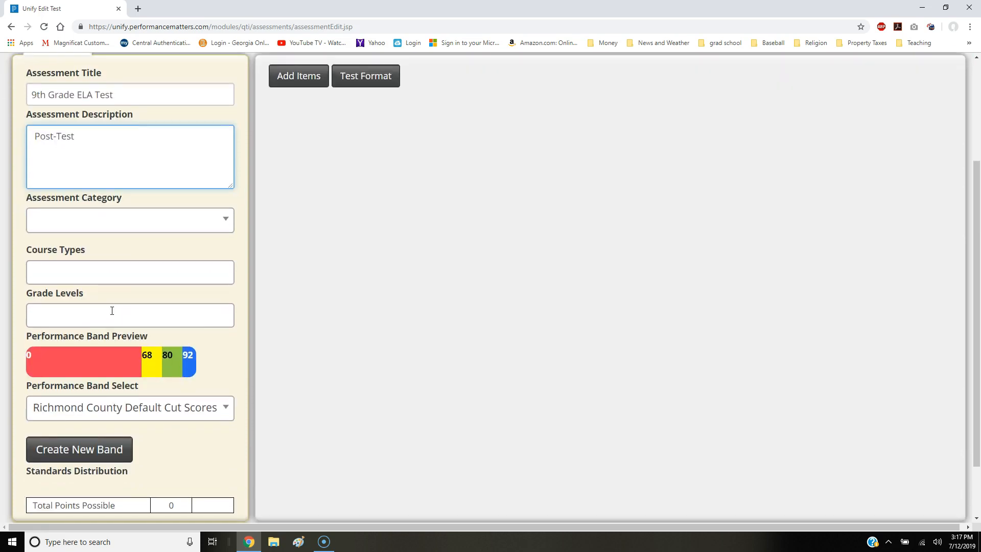
left_click(180, 230)
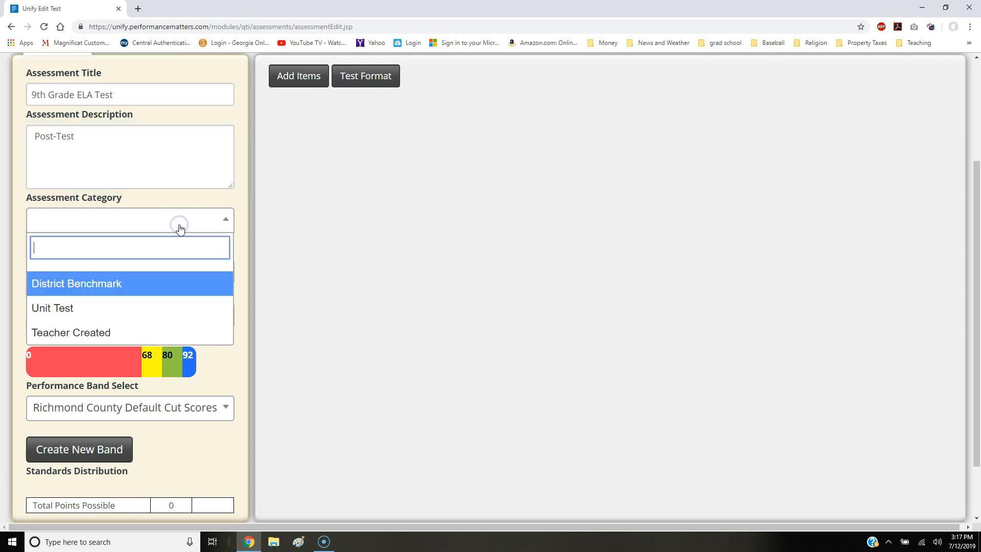
left_click(142, 334)
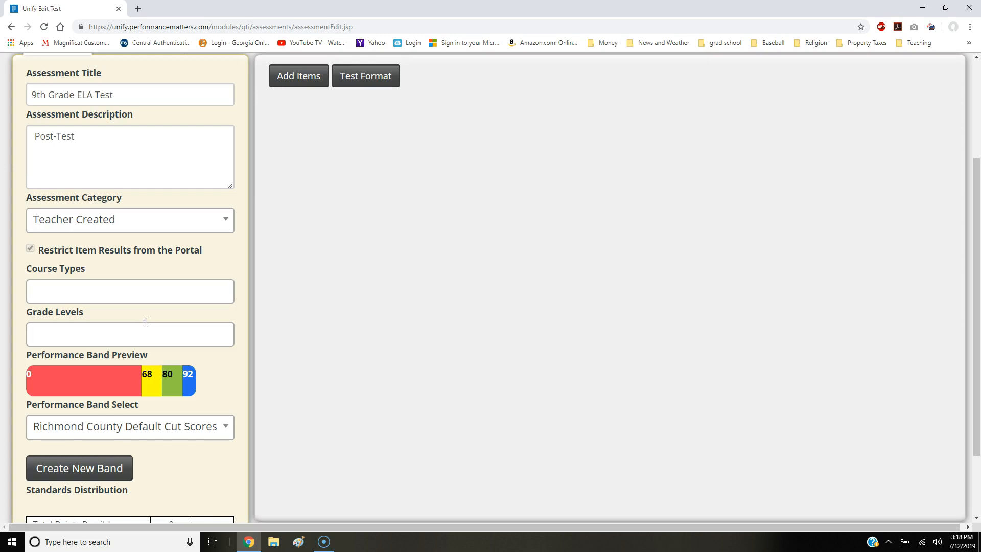
Add Language Arts as the test's course type
left_click(154, 298)
left_click(158, 295)
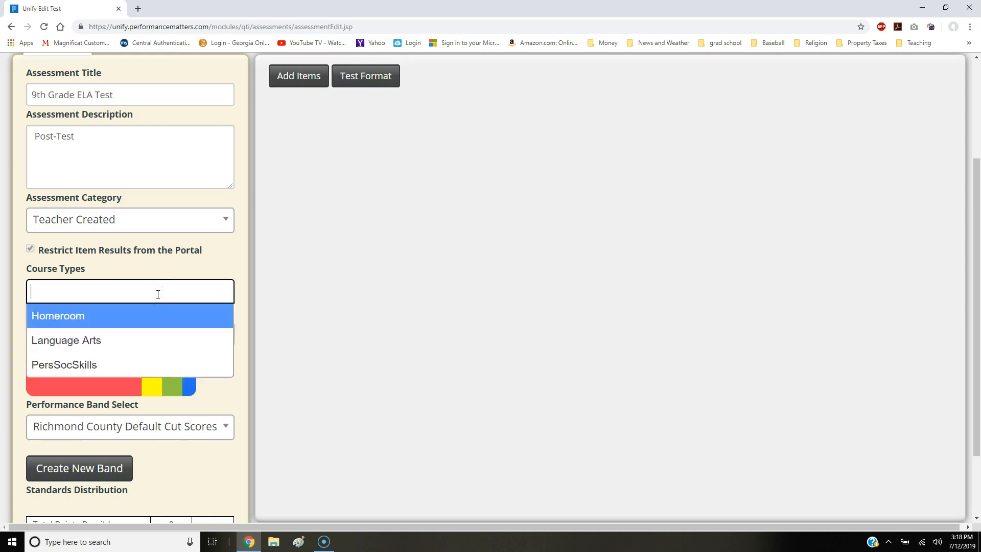
left_click(155, 302)
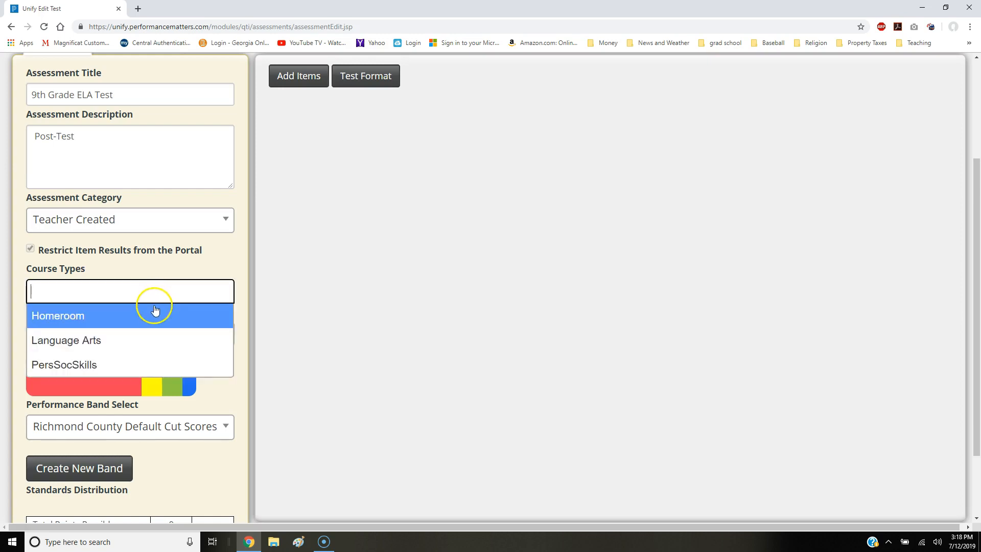
left_click(142, 340)
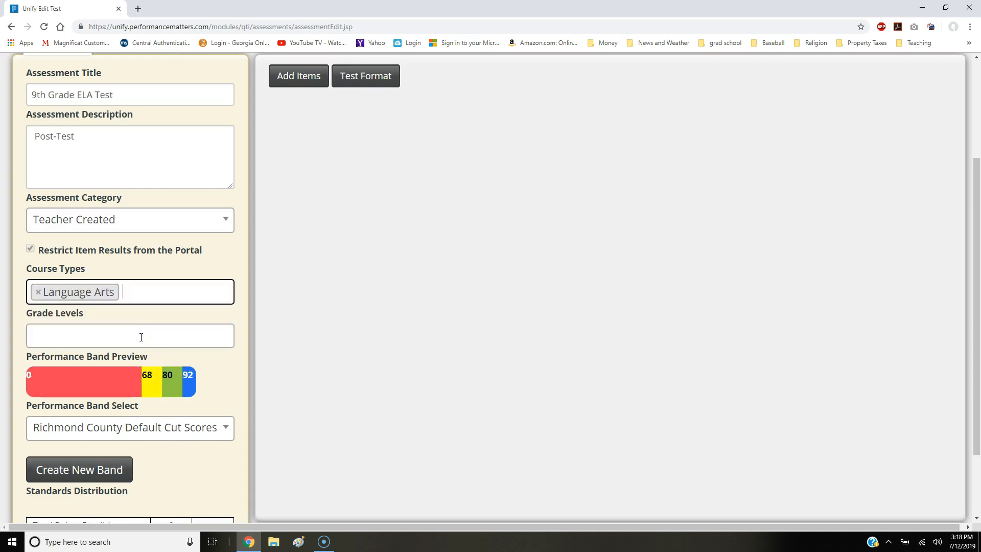
Add grade levels 9, 10, 11 and 12 to the test
left_click(66, 336)
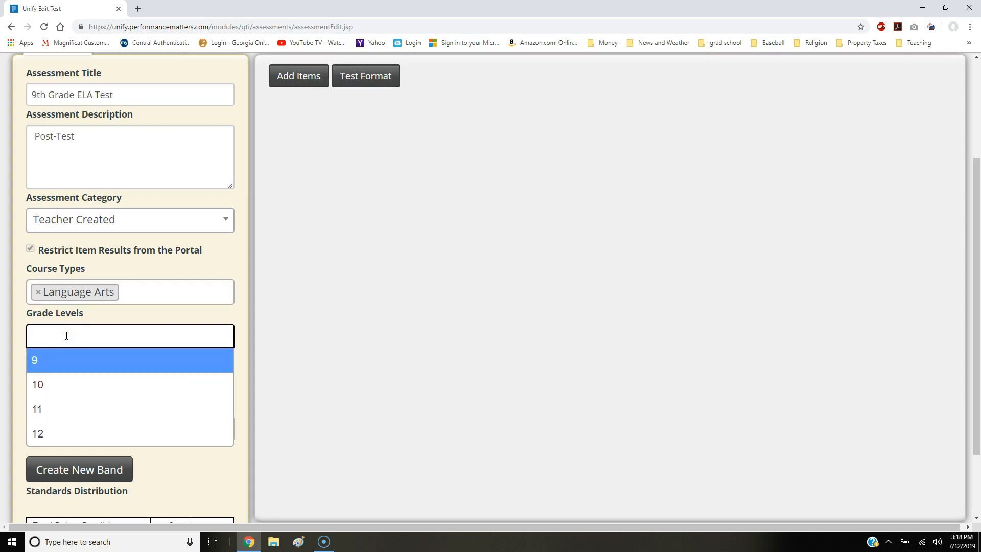
left_click(73, 363)
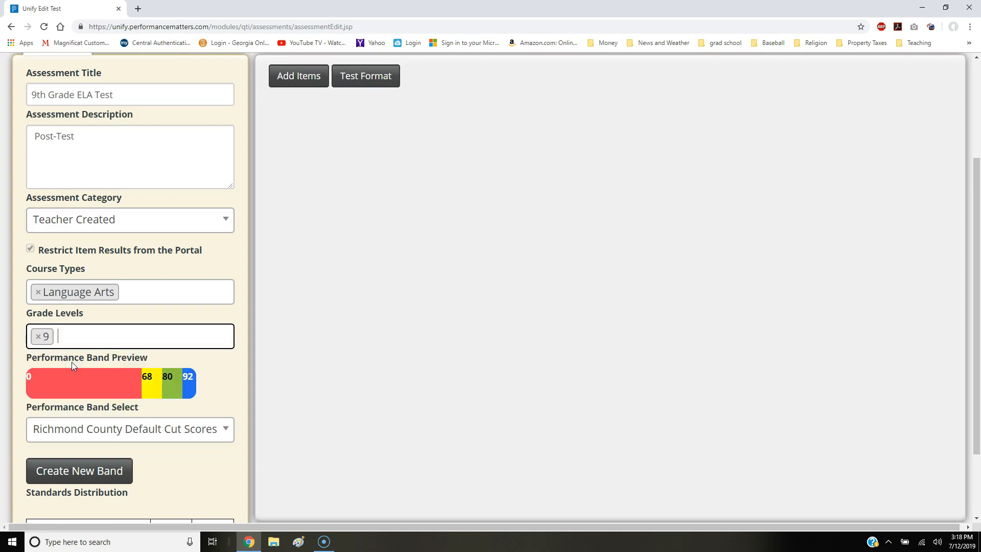
left_click(79, 337)
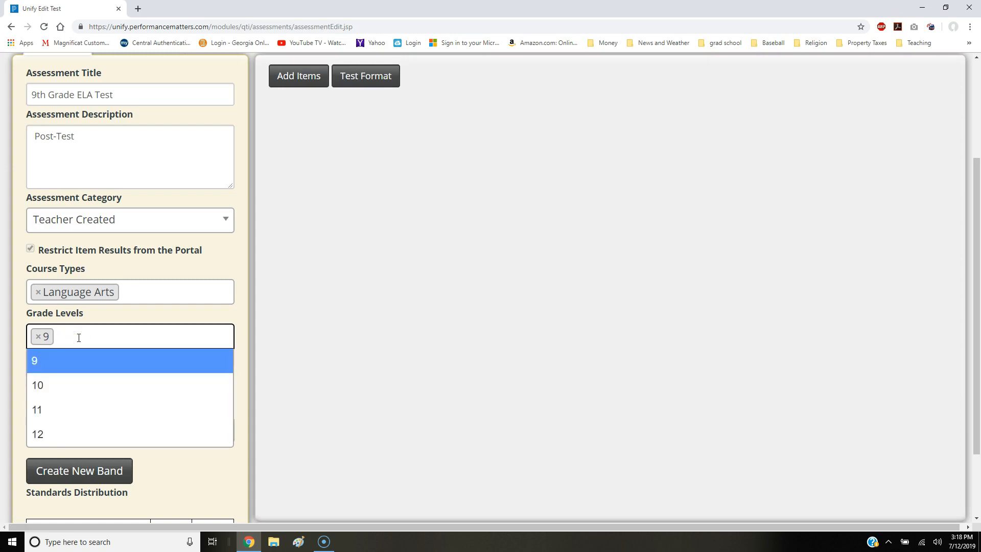
left_click(76, 384)
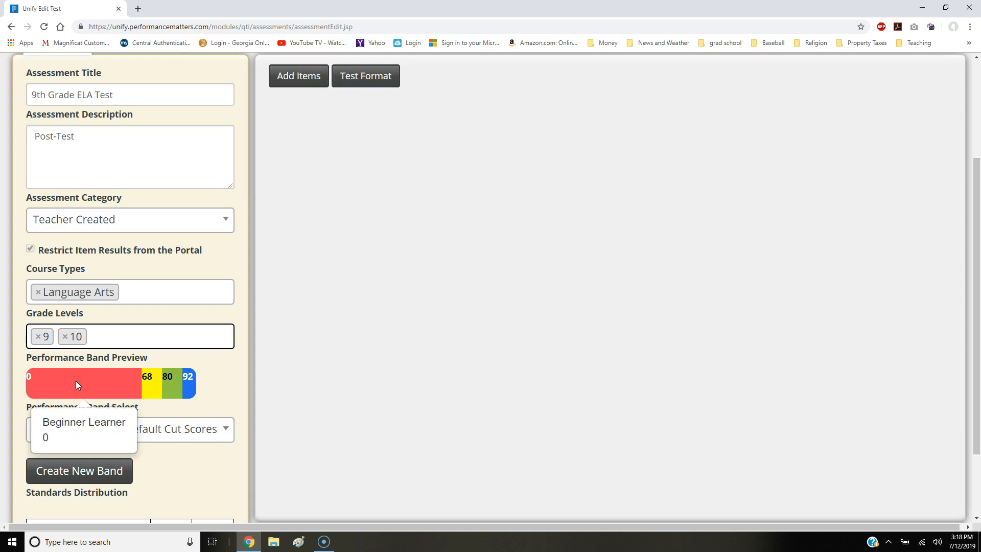
left_click(104, 337)
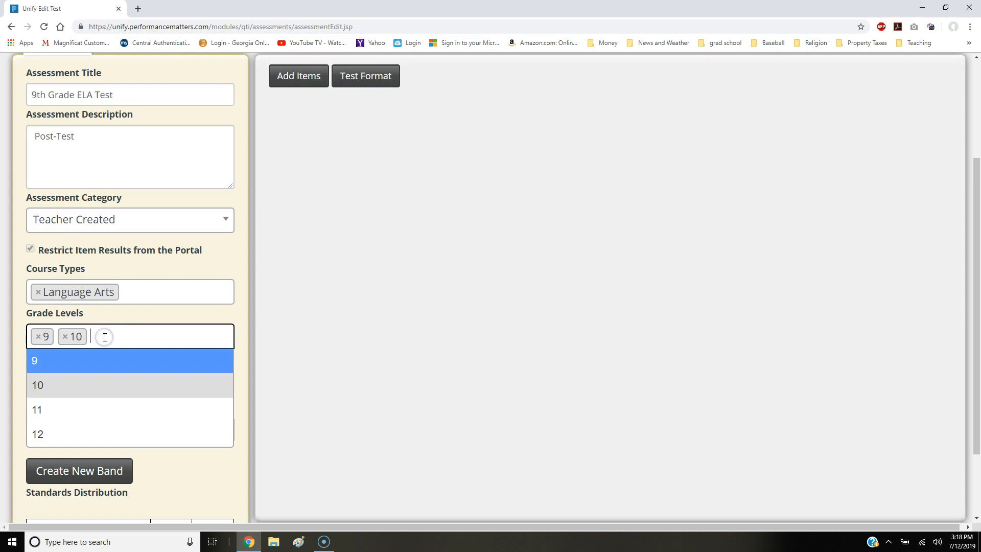
left_click(90, 406)
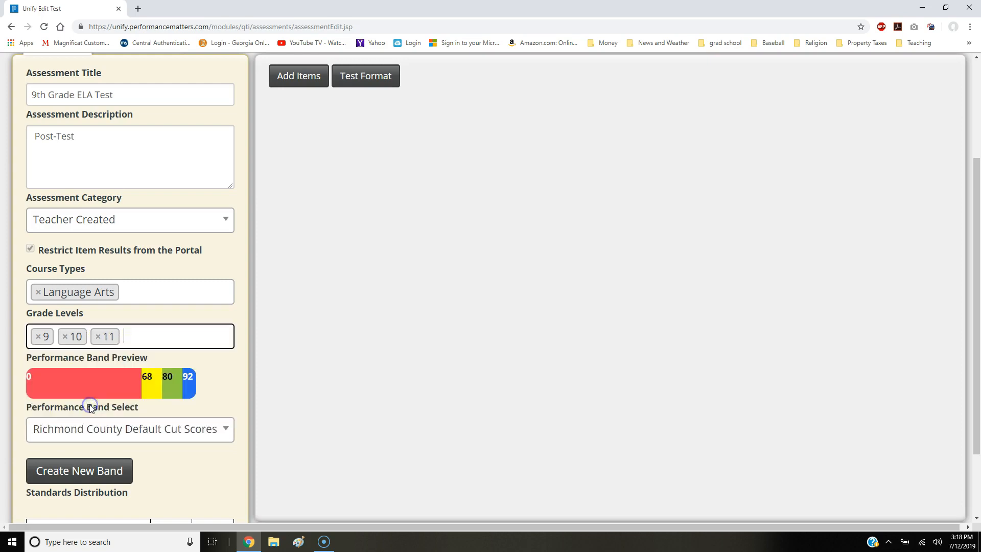
left_click(141, 337)
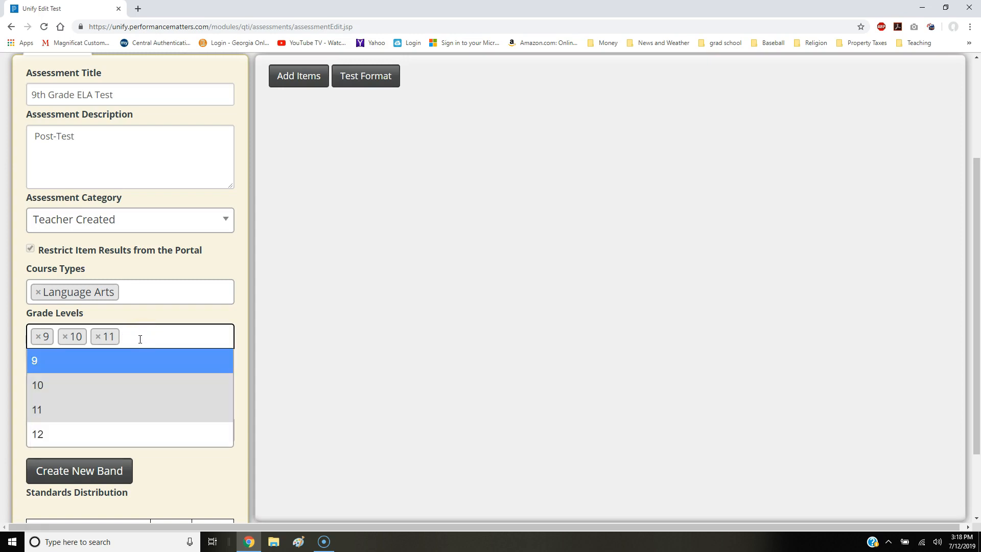
left_click(121, 431)
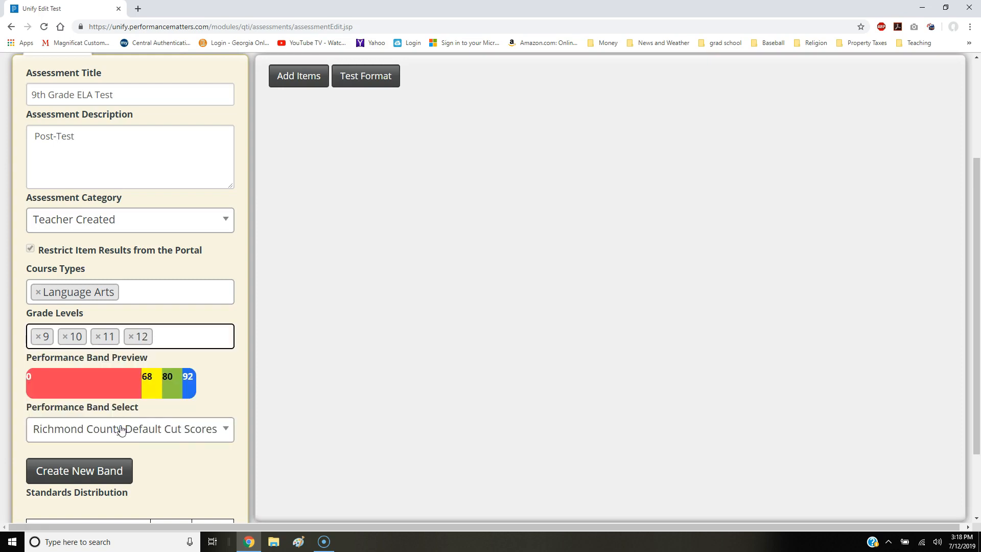
Examine the learner levels and cut scores of the bands in the performance band preview
mouse_move(116, 395)
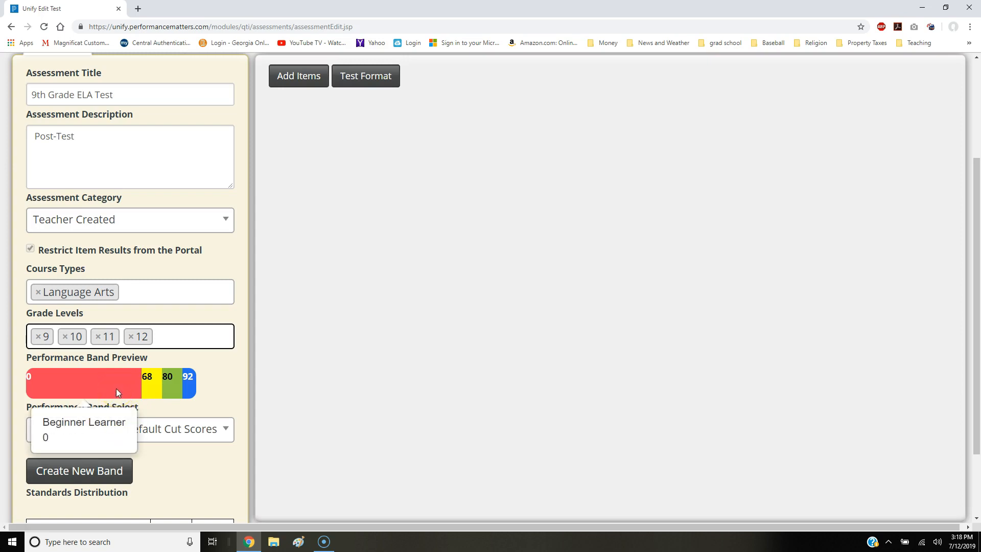
mouse_move(150, 392)
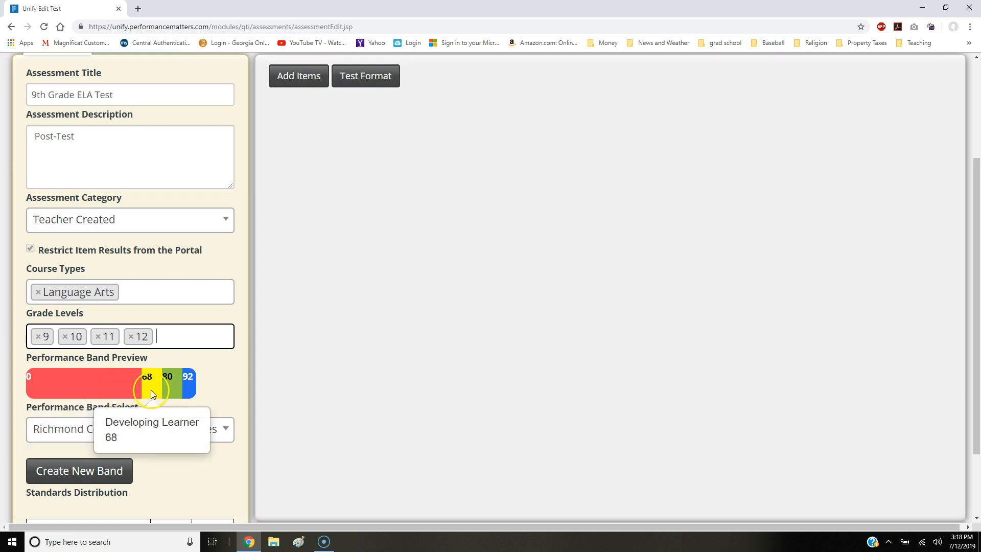
mouse_move(190, 389)
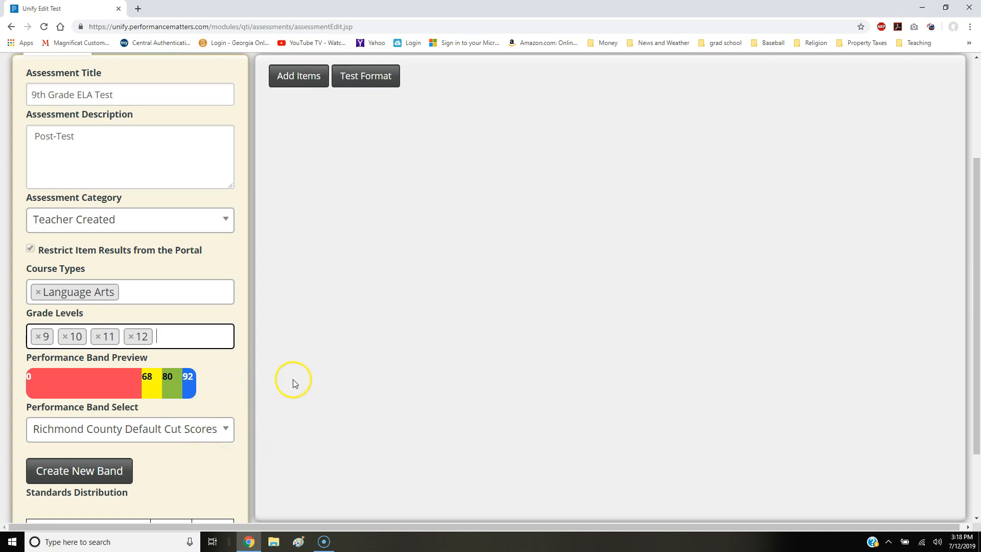
Turn off the Private option in the test's administration settings
scroll(292, 380, "up", 2)
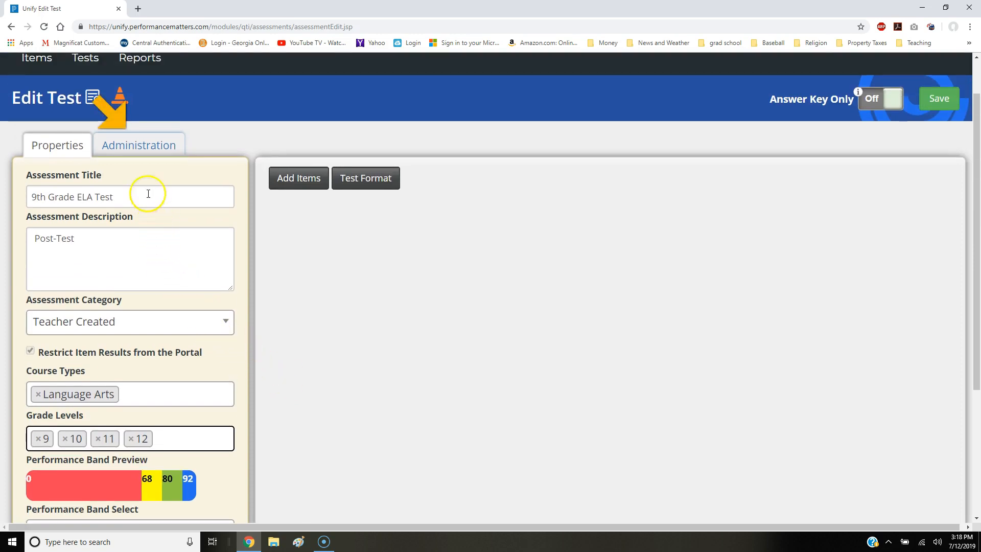
left_click(144, 149)
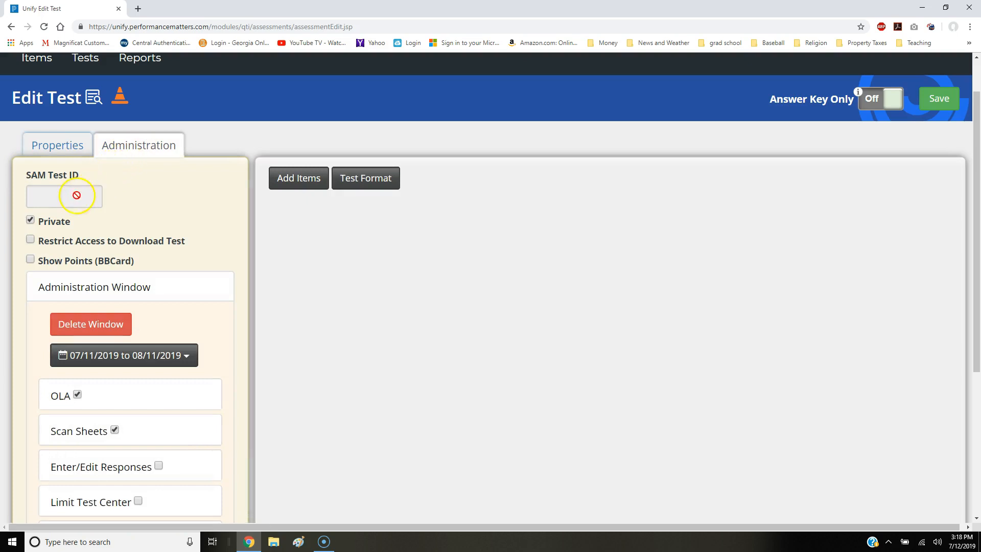
left_click(31, 220)
scroll(100, 233, "down", 2)
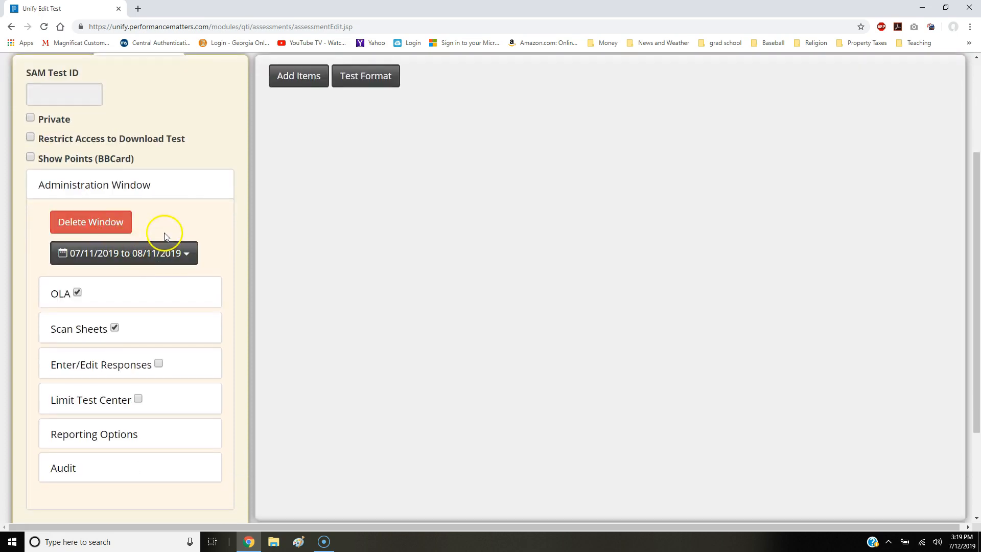
Review the administration window's date range without changing it and turn off Scan Sheets for the test
left_click(167, 258)
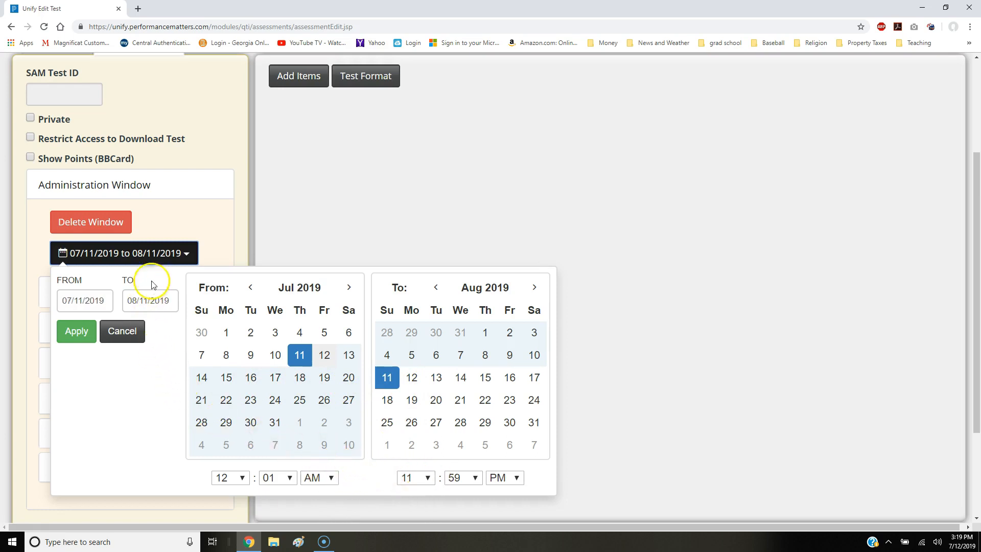
left_click(167, 255)
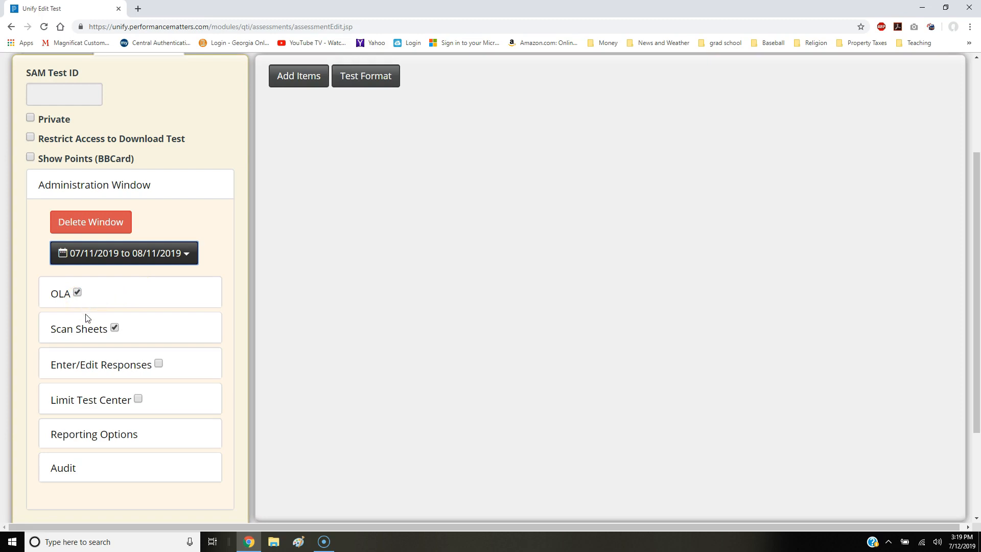
left_click(115, 327)
left_click(115, 327)
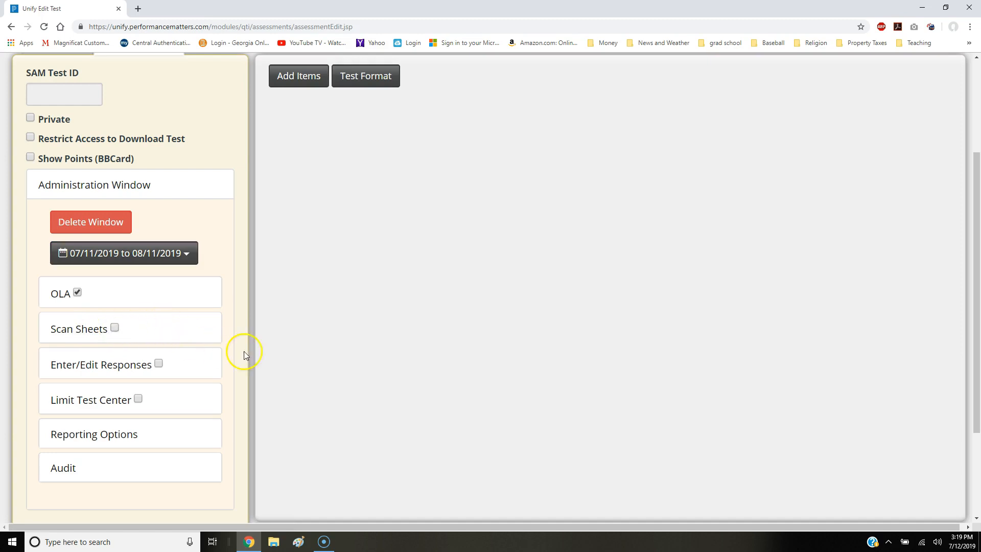
scroll(248, 356, "down", 3)
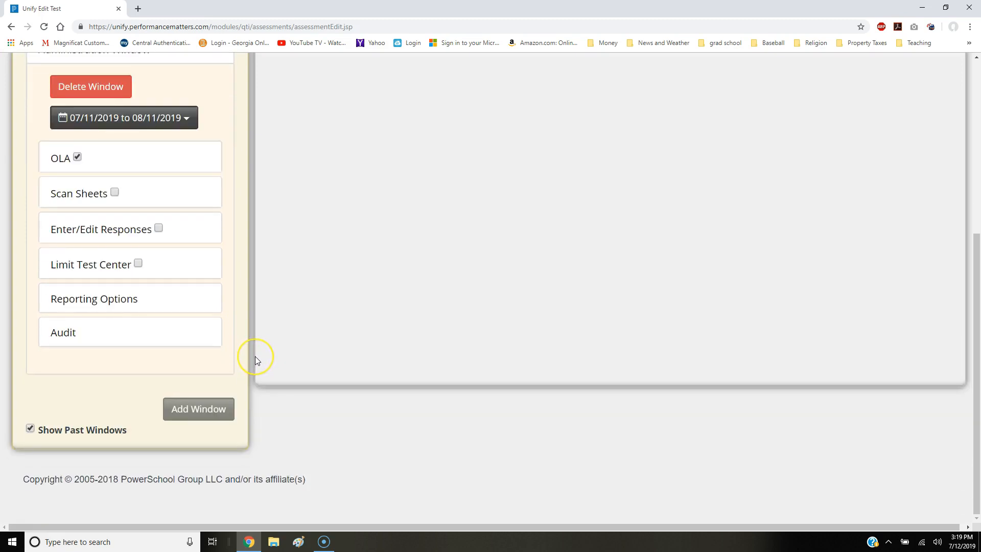
scroll(255, 357, "up", 4)
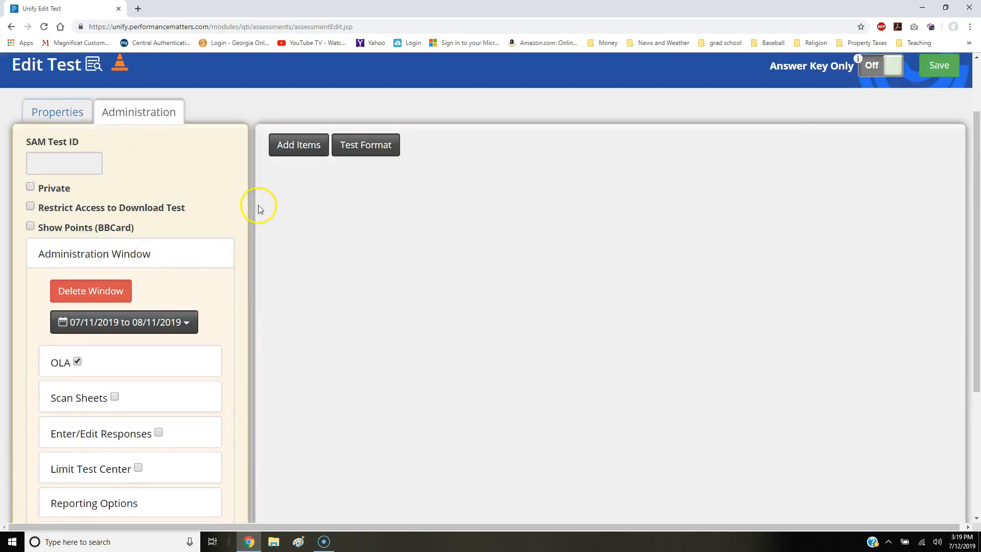
Start adding items to the test and filter the item bank to grade level 9
left_click(290, 146)
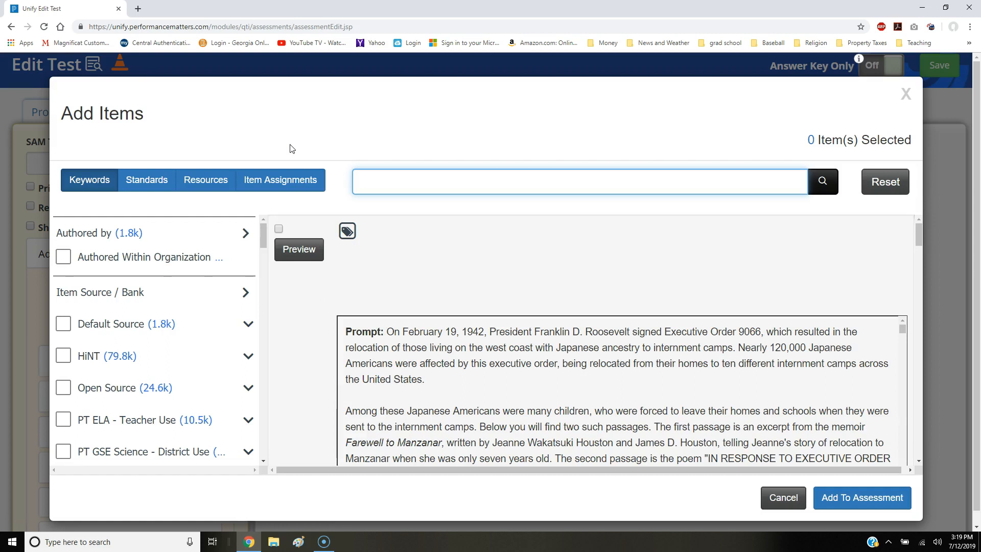
left_click(192, 246)
scroll(192, 246, "down", 3)
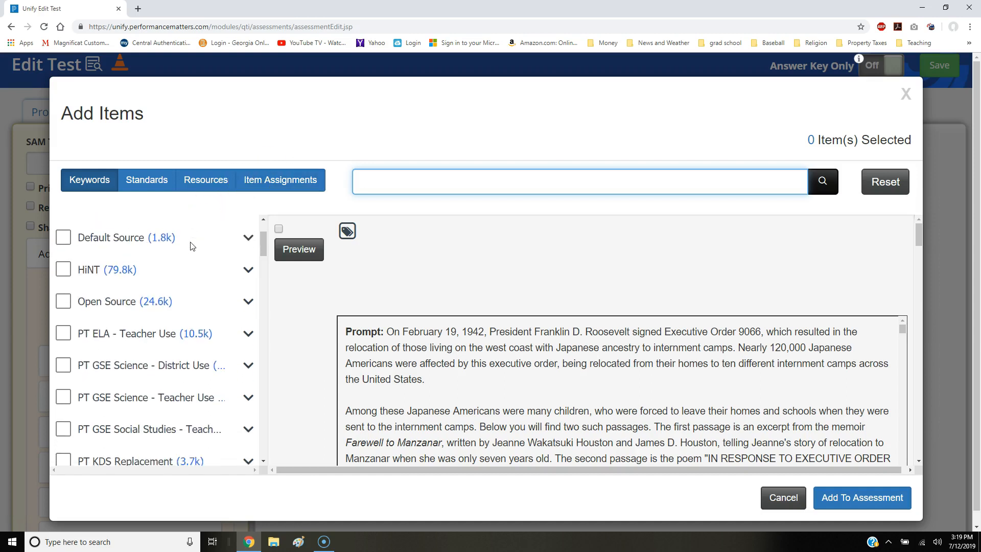
scroll(192, 247, "down", 2)
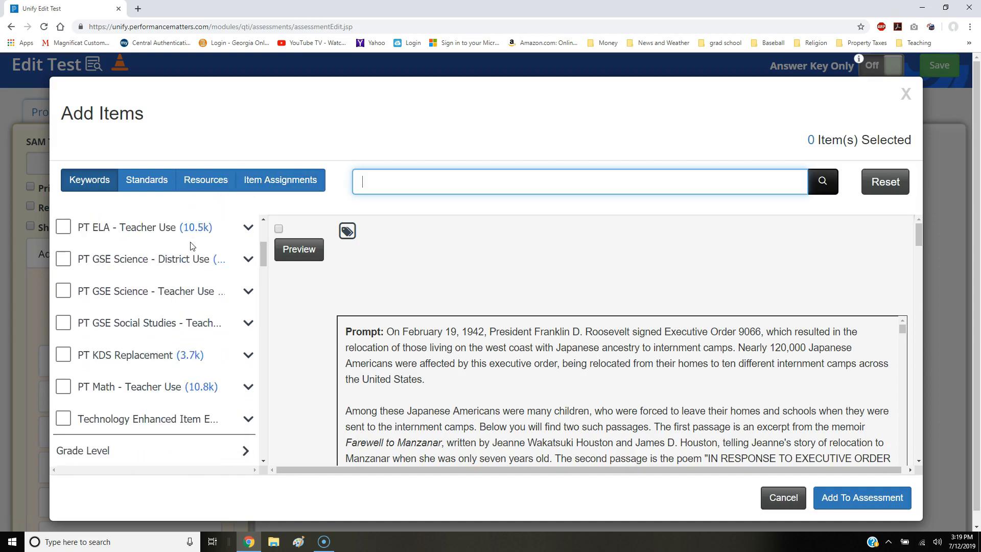
scroll(192, 246, "down", 1)
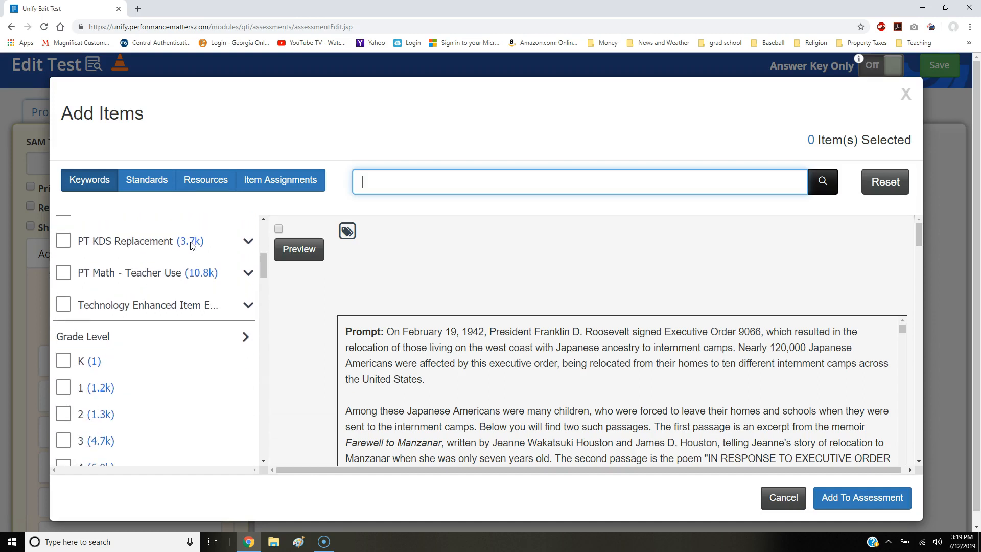
scroll(192, 247, "down", 1)
scroll(191, 246, "down", 4)
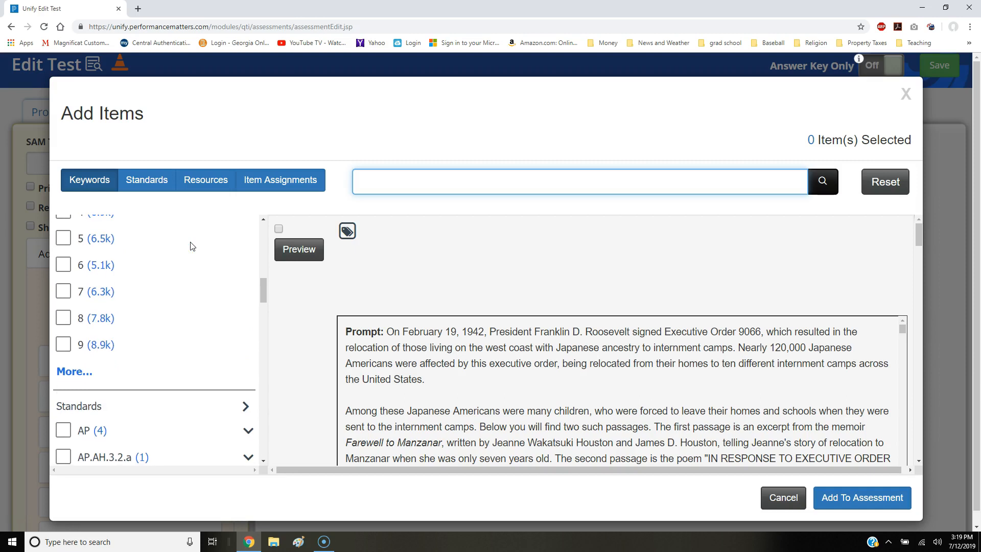
left_click(65, 345)
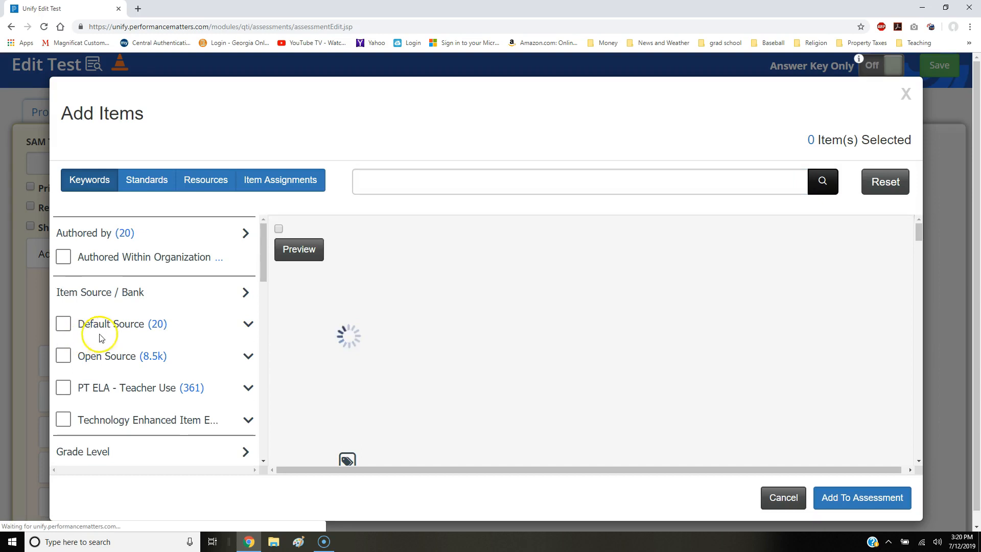
Filter the items by standard GA.ELAGSE9-10L1, found within GA.ELAGSE, GA.ELAGSE9-10L and GA.ELAGSE9-10L.A
scroll(186, 345, "down", 1)
scroll(186, 345, "down", 4)
scroll(187, 346, "down", 3)
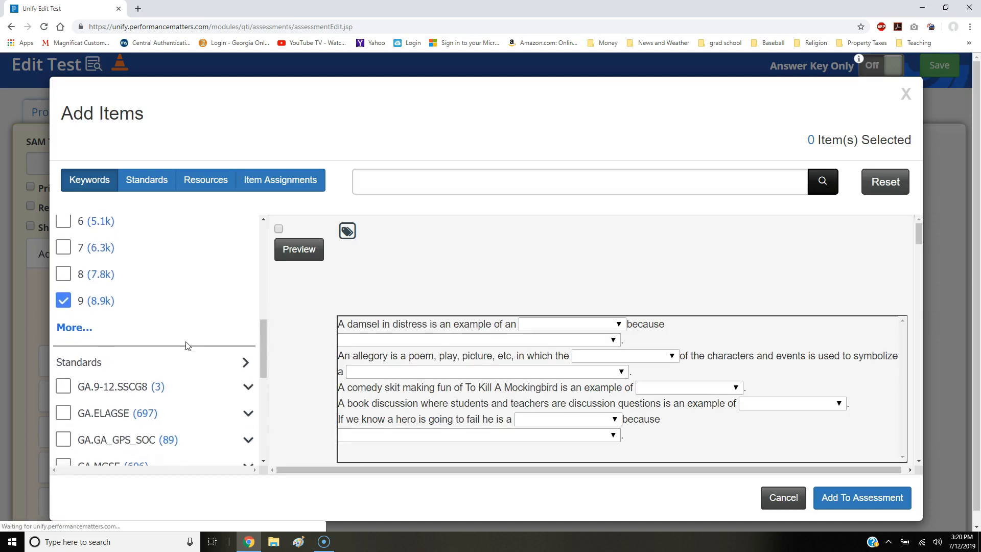
scroll(187, 346, "down", 2)
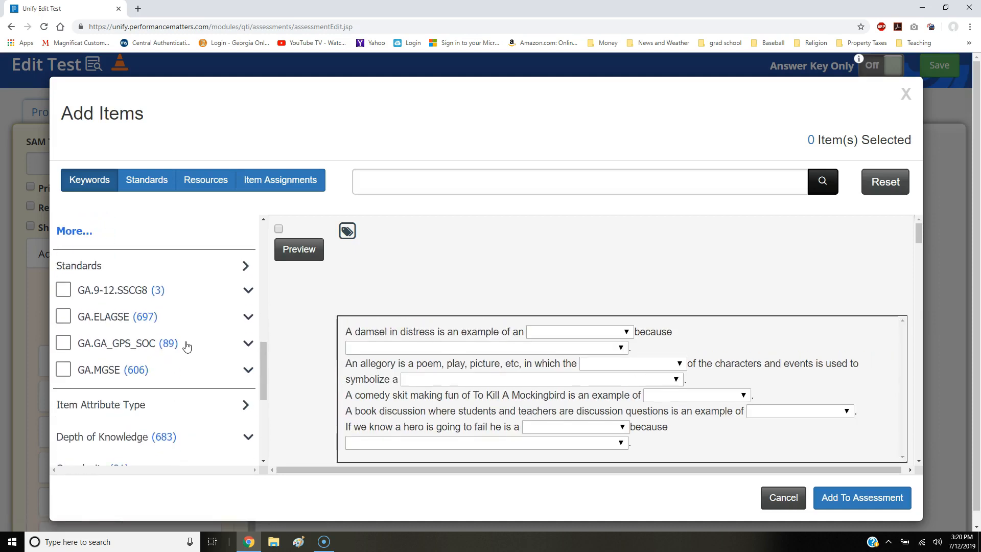
left_click(248, 317)
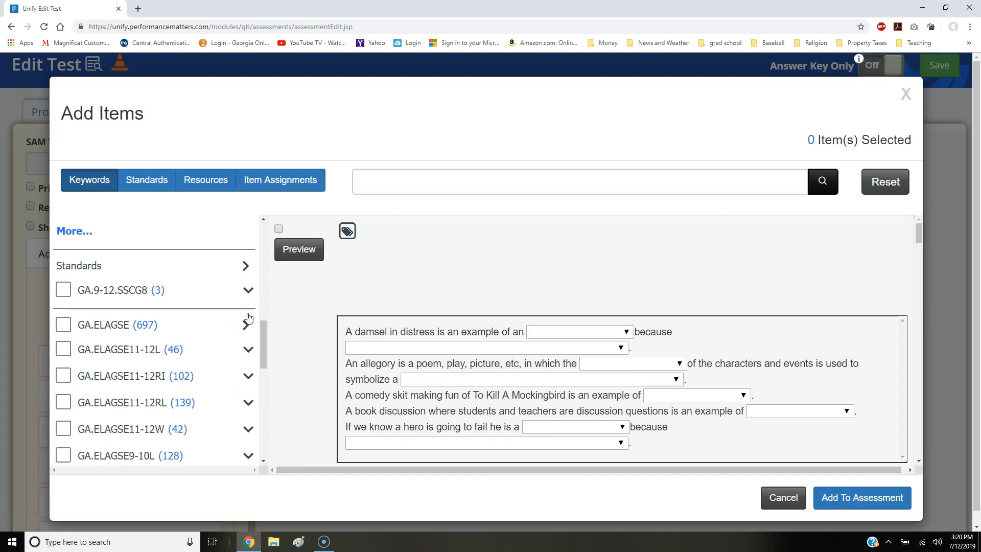
scroll(210, 340, "down", 2)
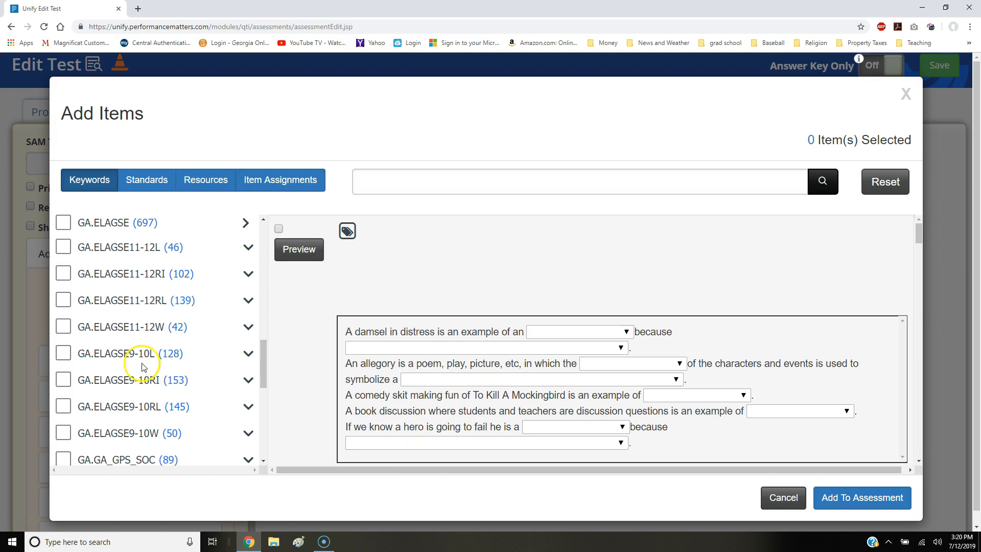
left_click(247, 354)
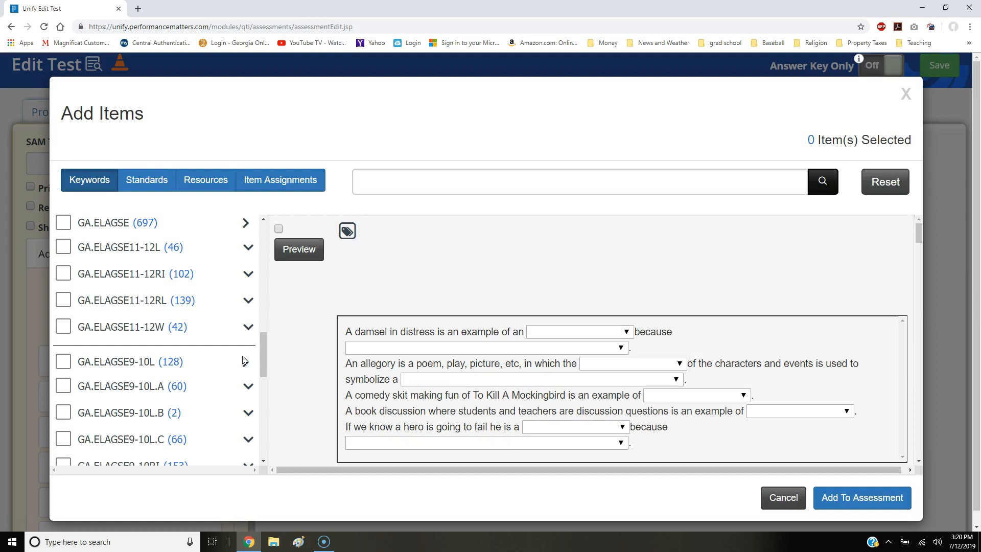
scroll(216, 397, "down", 2)
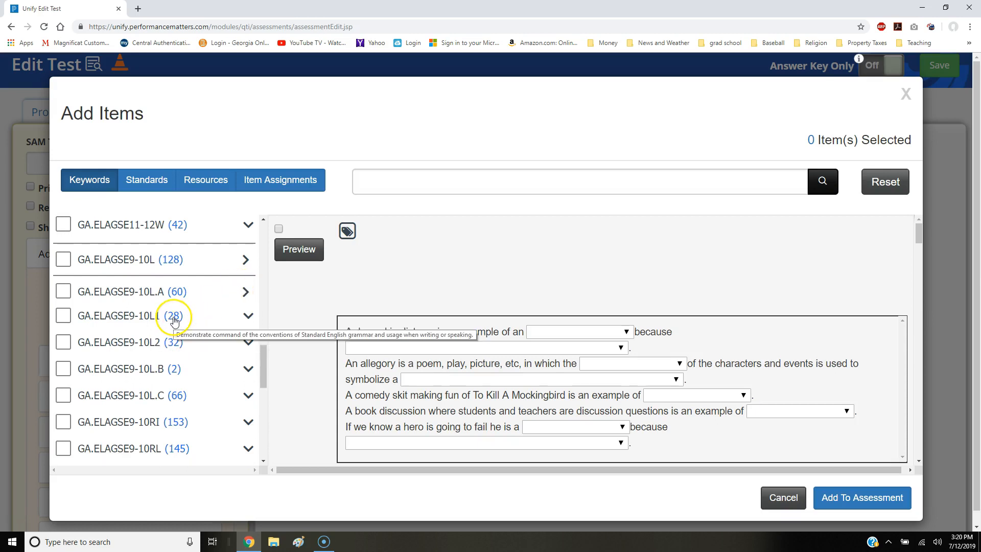
left_click(248, 316)
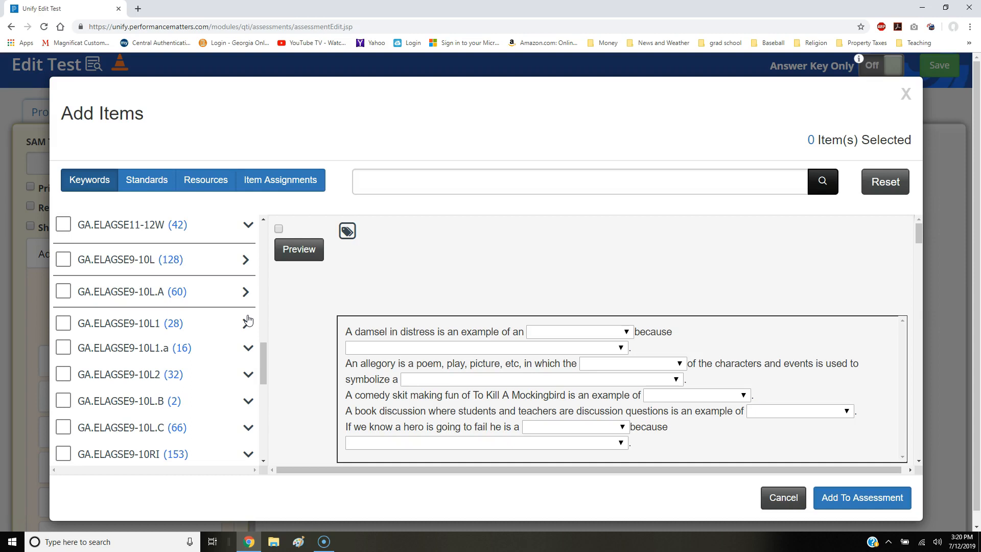
left_click(64, 323)
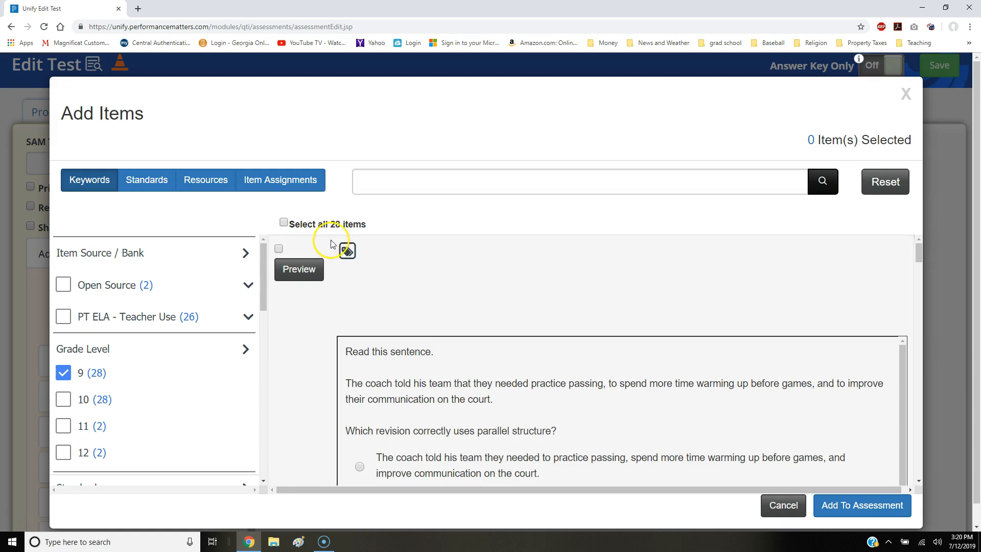
View the tag details and full preview of the first item, about the coach's team, and close the preview
left_click(347, 250)
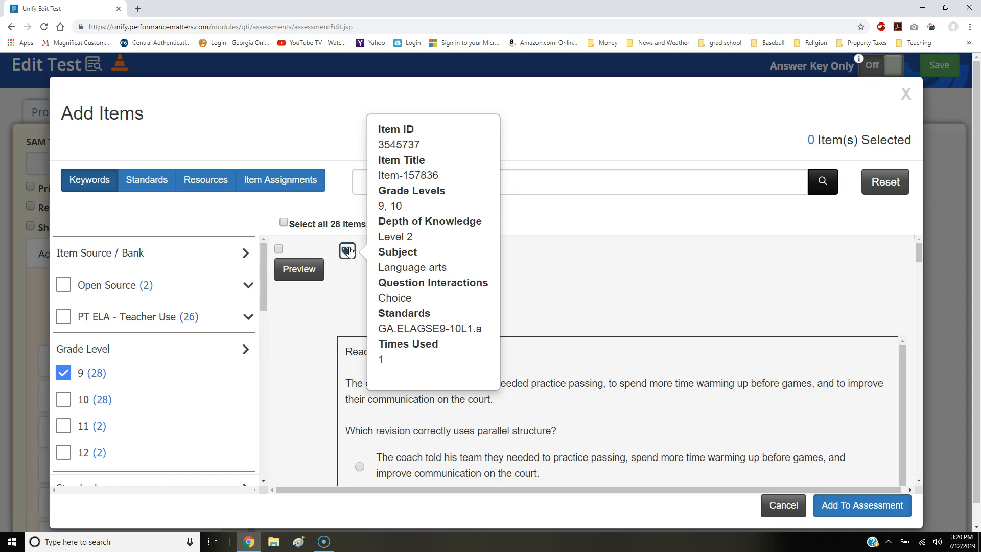
left_click(307, 270)
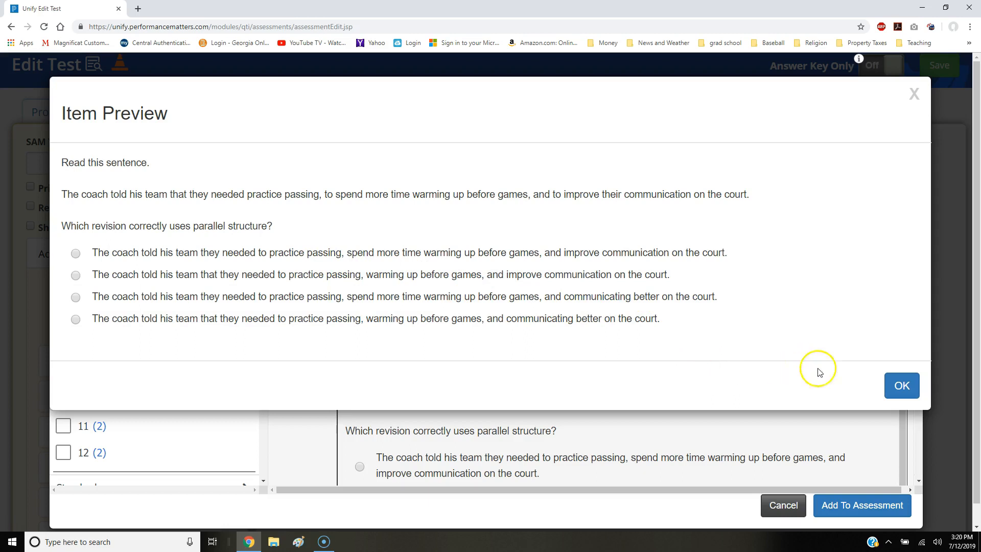
left_click(901, 386)
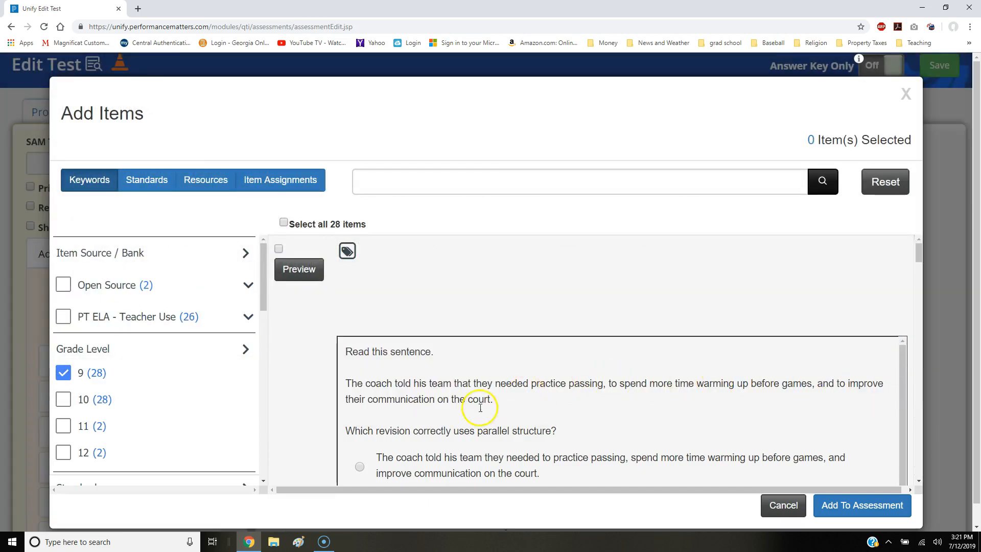
Look through the filtered items to examine their parallel-structure questions and answer choices, returning to the first item
scroll(434, 404, "down", 1)
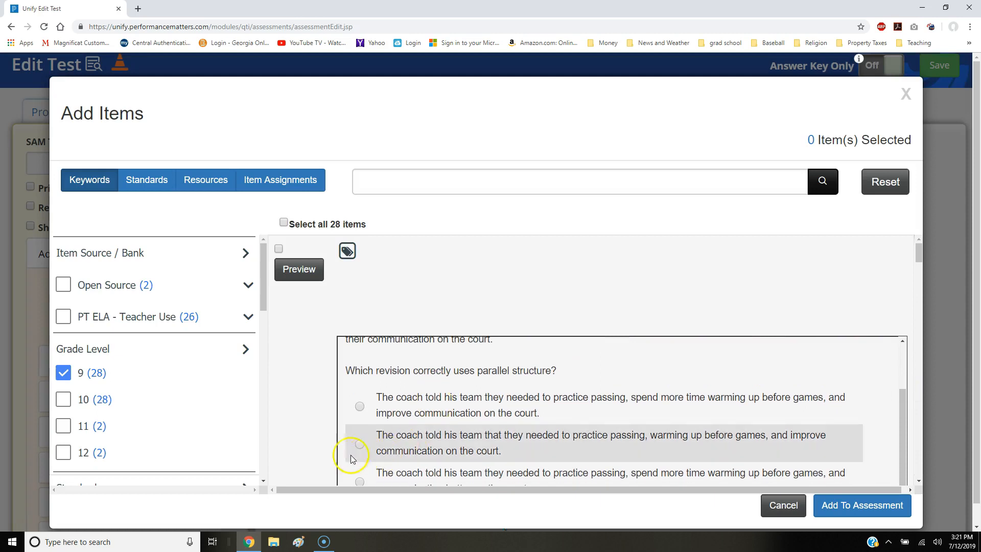
scroll(298, 376, "down", 3)
scroll(299, 378, "down", 8)
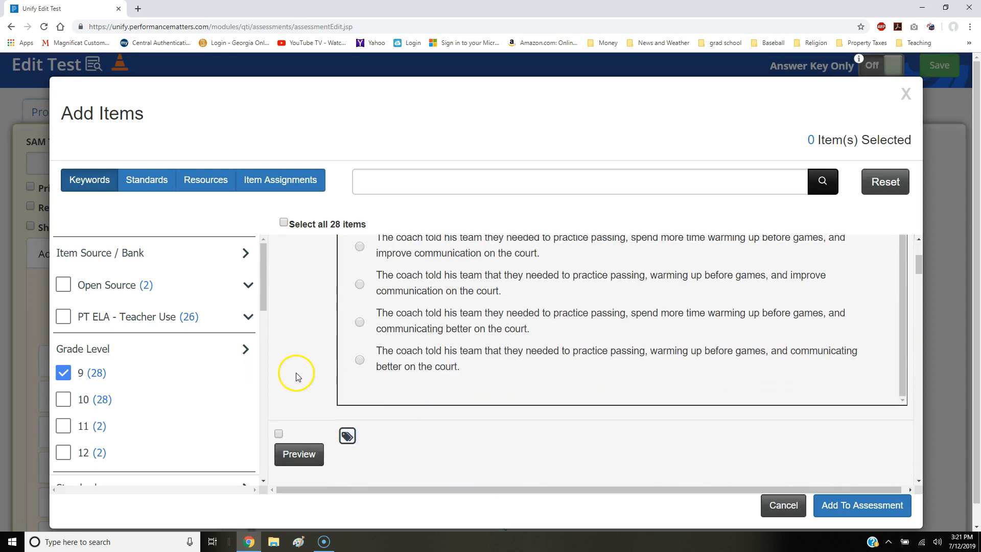
scroll(304, 382, "down", 12)
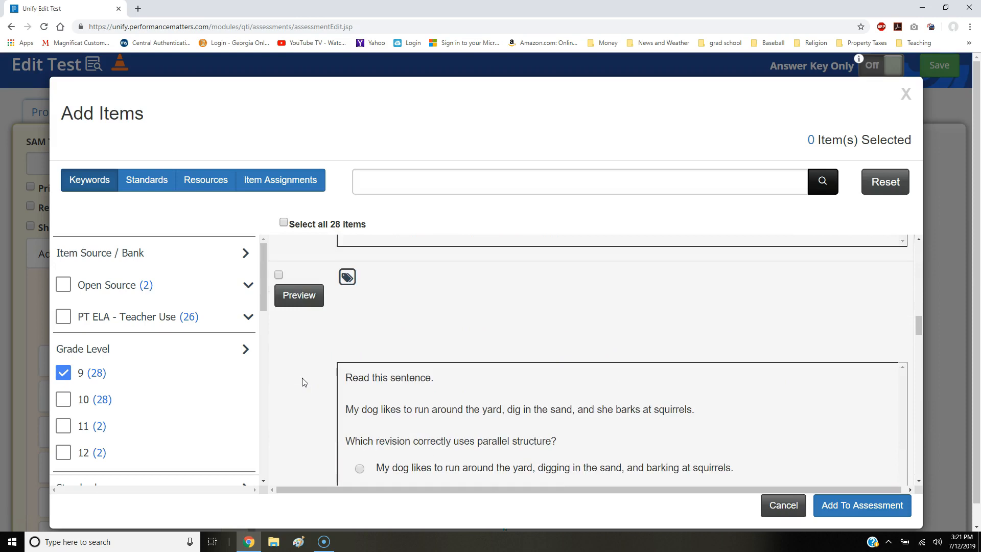
scroll(304, 383, "down", 6)
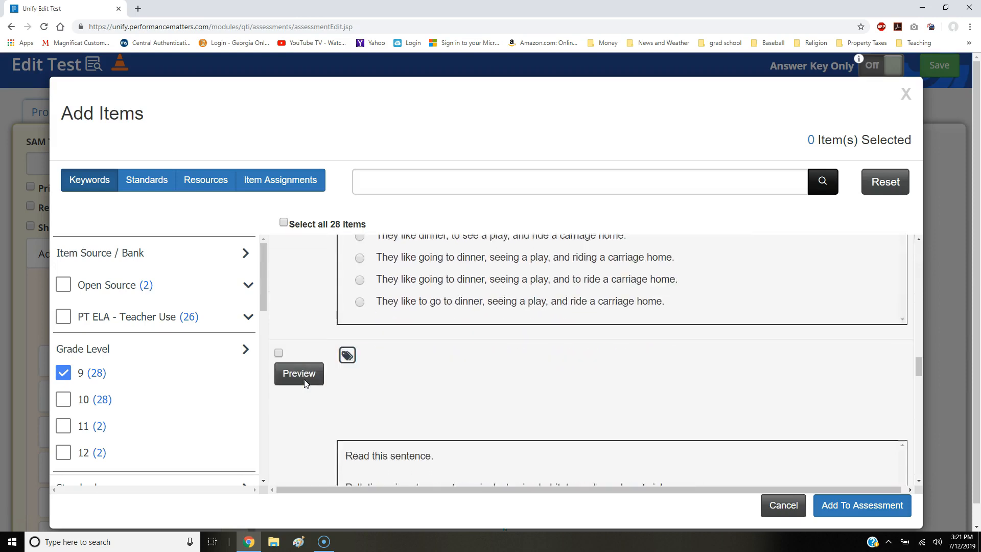
scroll(304, 383, "up", 10)
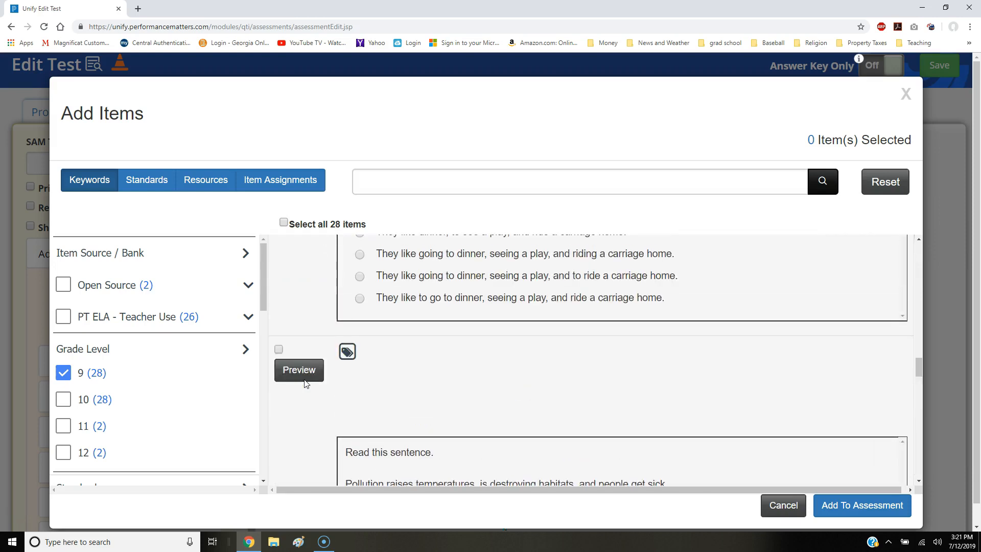
scroll(305, 382, "up", 10)
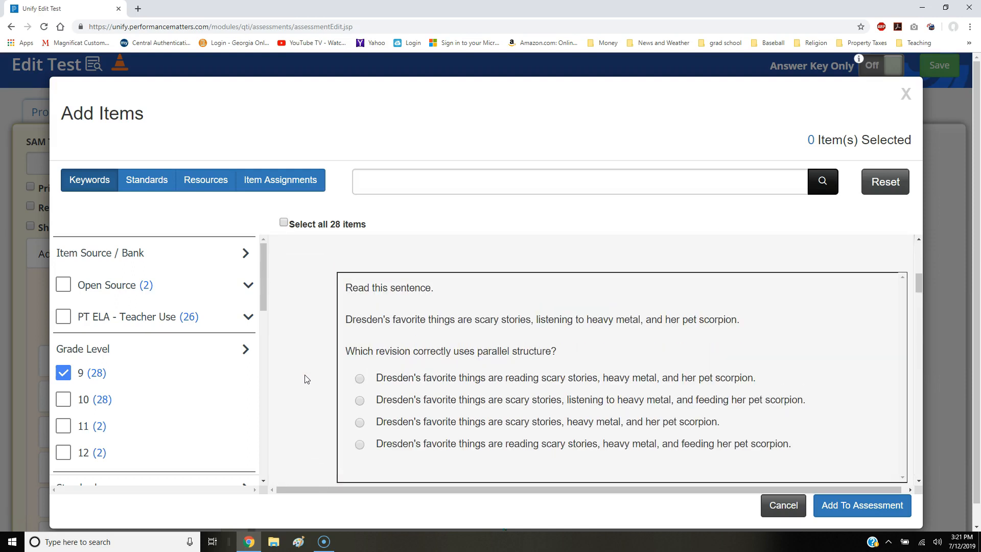
scroll(306, 378, "up", 5)
scroll(305, 377, "up", 4)
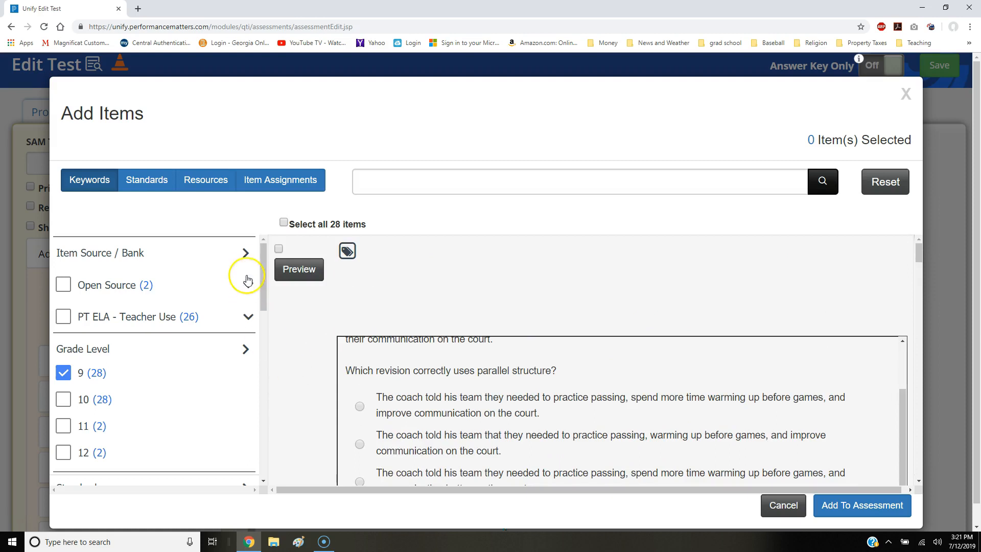
Select the first three filtered items: the coach's team, Dresden's favorite things, and Riley's bike rides
left_click(279, 250)
scroll(290, 340, "down", 7)
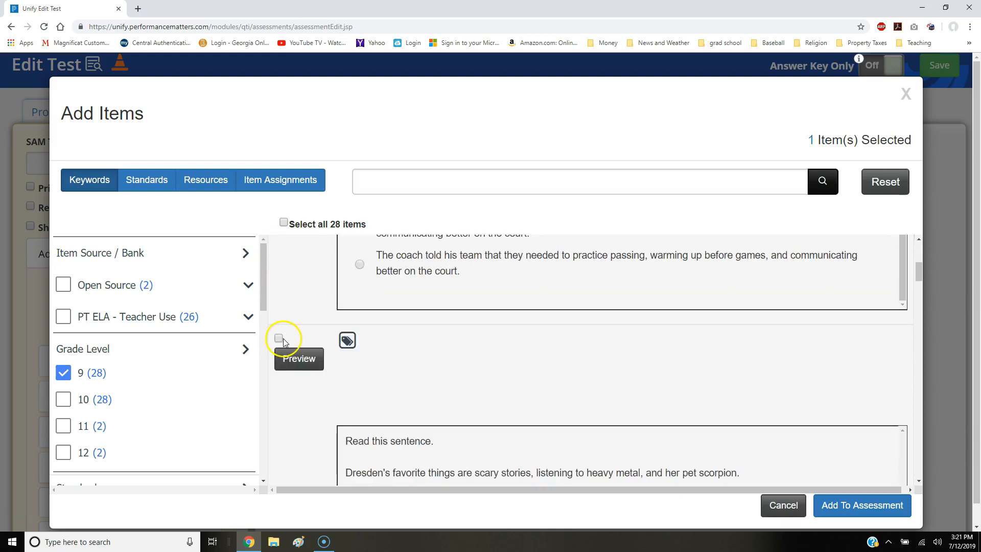
left_click(279, 338)
left_click(279, 338)
left_click(279, 337)
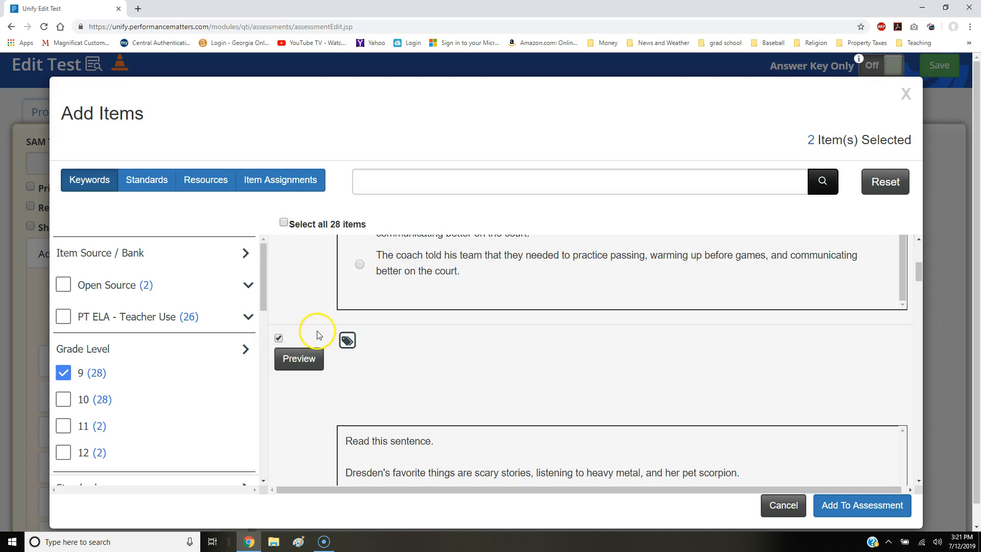
scroll(318, 335, "down", 5)
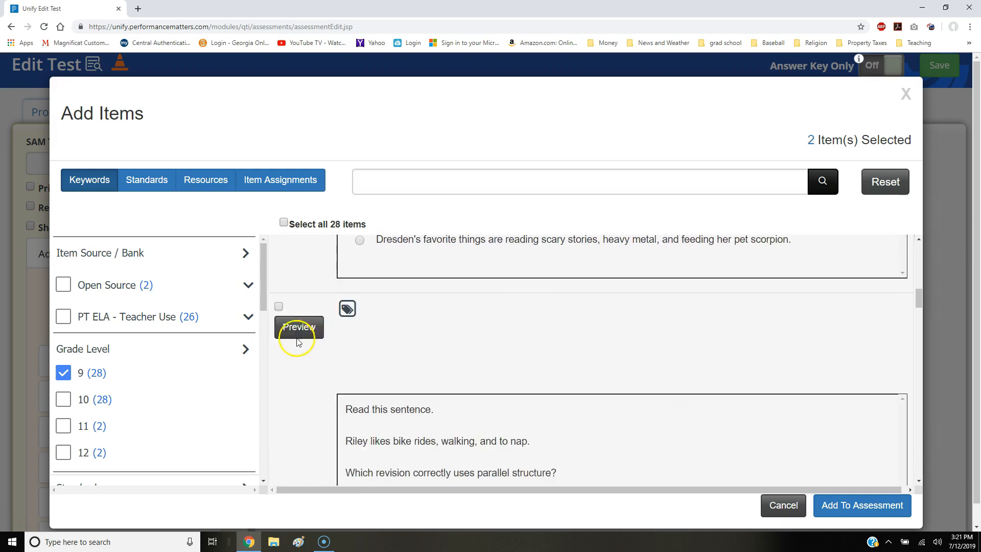
left_click(279, 306)
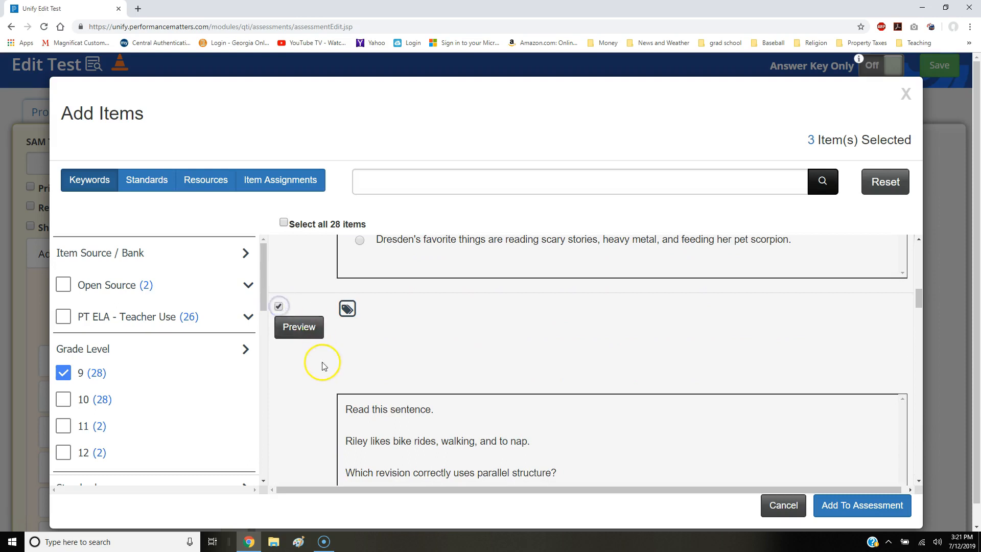
Select the next three parallel-structure items, about the dog in the yard, the dinner and carriage ride, and pollution
scroll(322, 366, "down", 5)
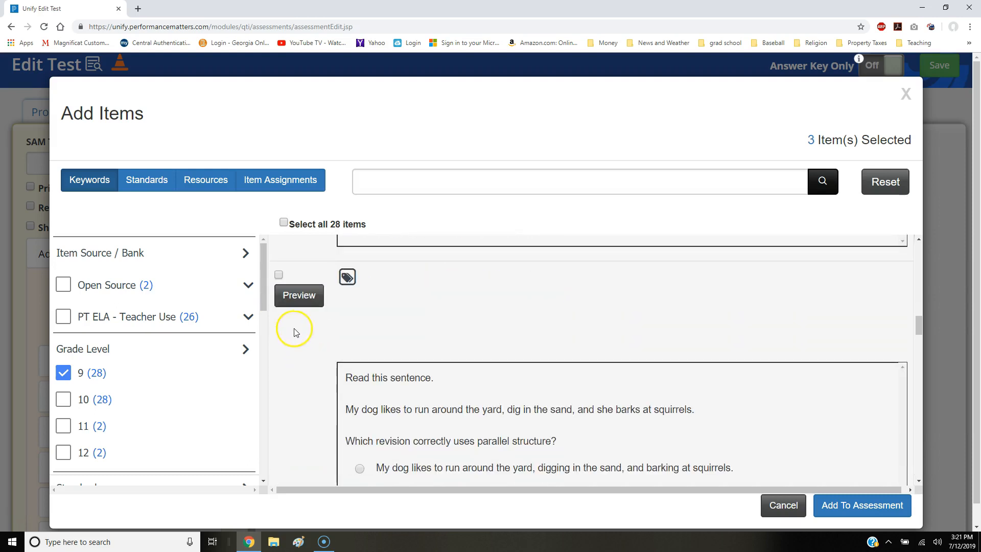
left_click(279, 275)
scroll(306, 352, "down", 2)
scroll(307, 352, "down", 4)
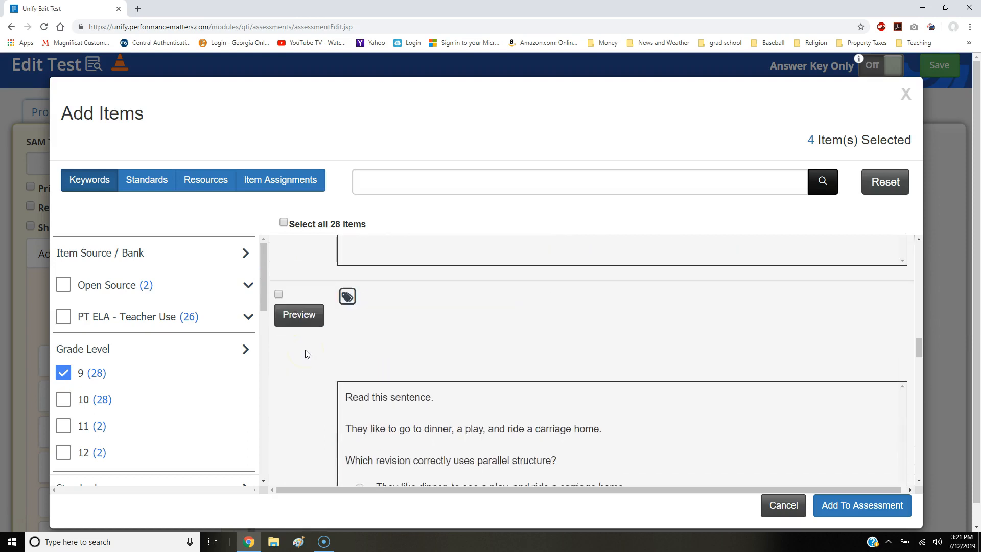
left_click(278, 296)
scroll(303, 354, "down", 5)
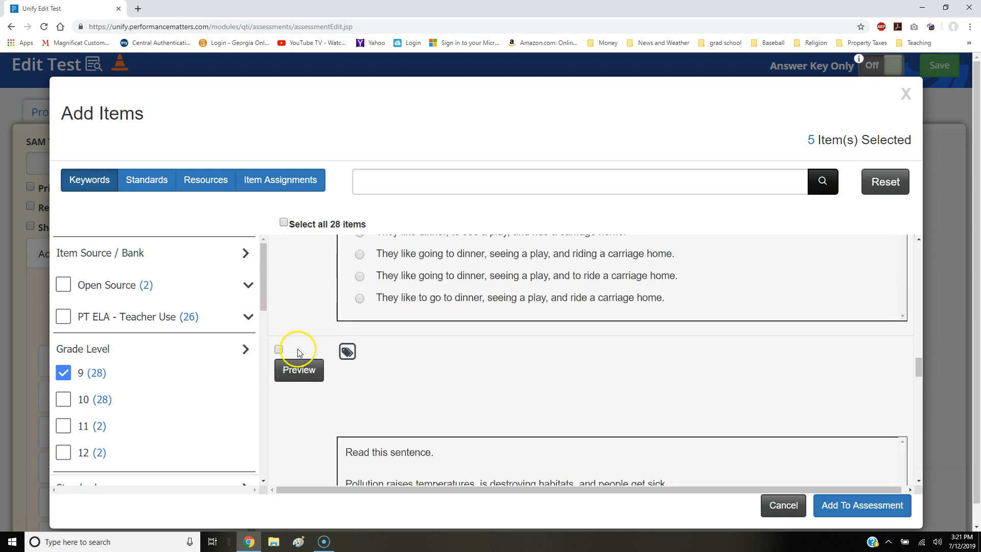
left_click(278, 349)
Select the campers' activities item, the skateboard grammar-error item, and the item asking which sentence is written correctly
scroll(291, 354, "down", 5)
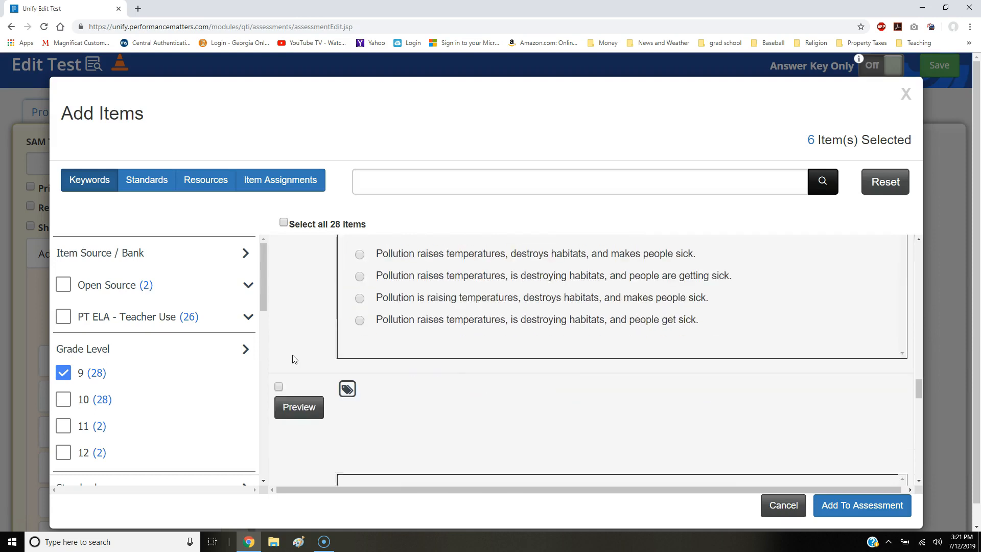
left_click(279, 368)
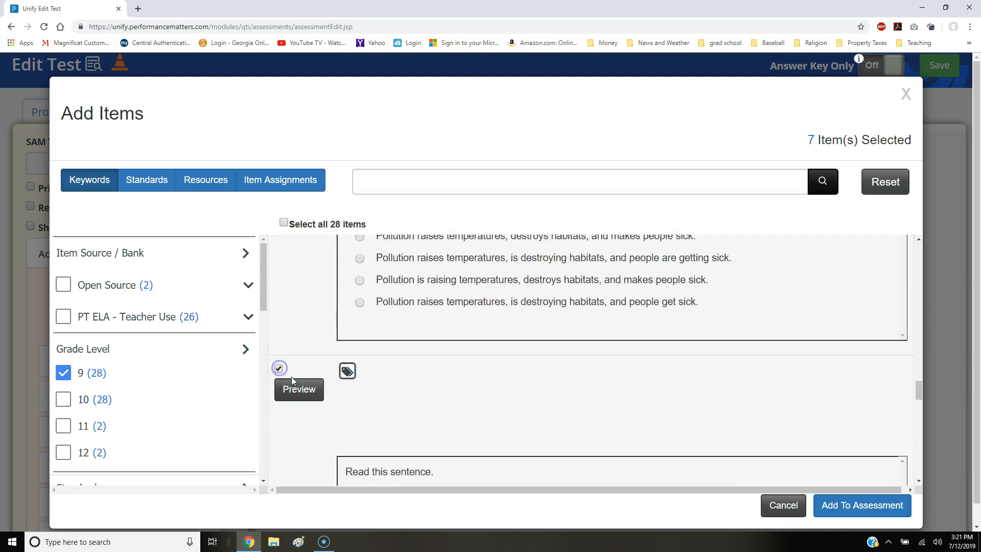
scroll(291, 376, "down", 5)
scroll(294, 382, "down", 2)
left_click(281, 359)
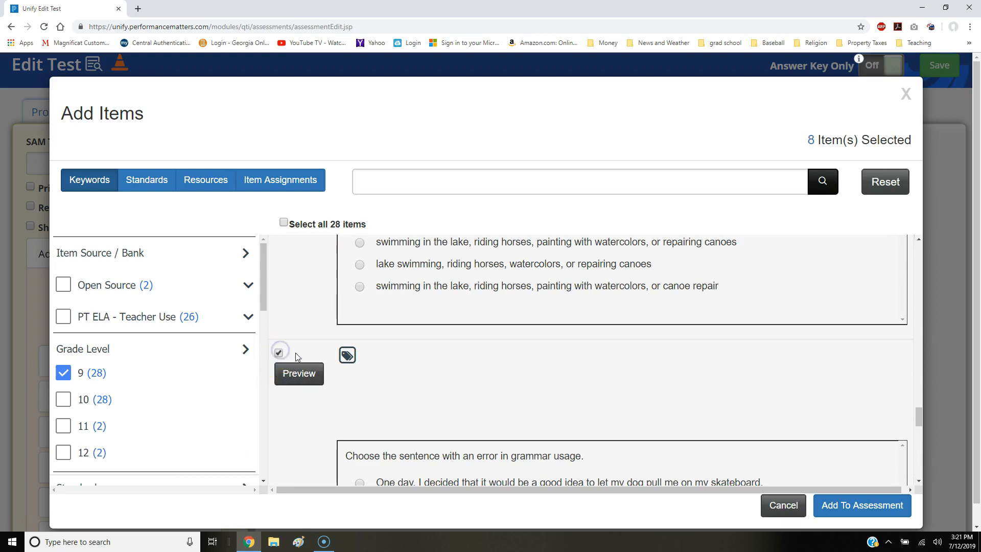
scroll(295, 356, "down", 6)
left_click(282, 342)
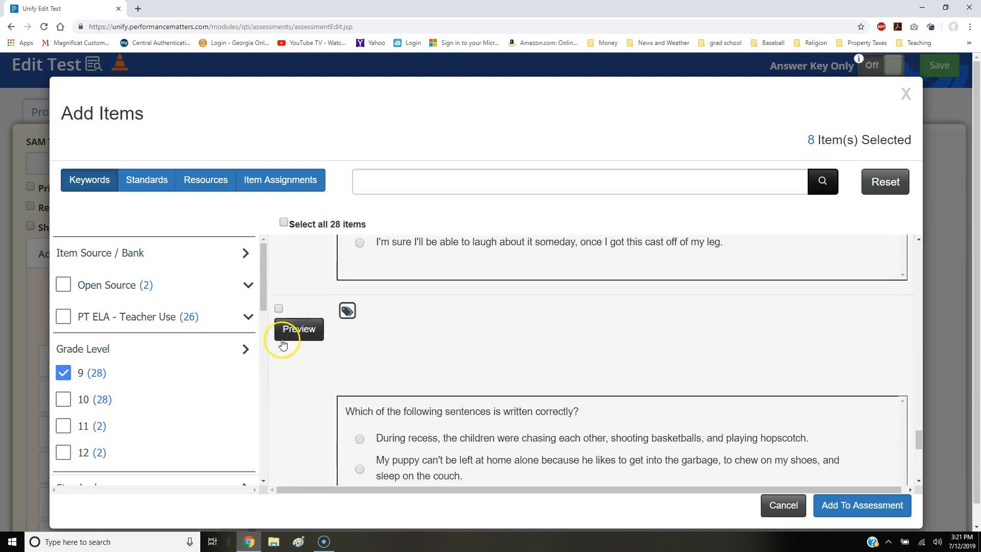
left_click(278, 309)
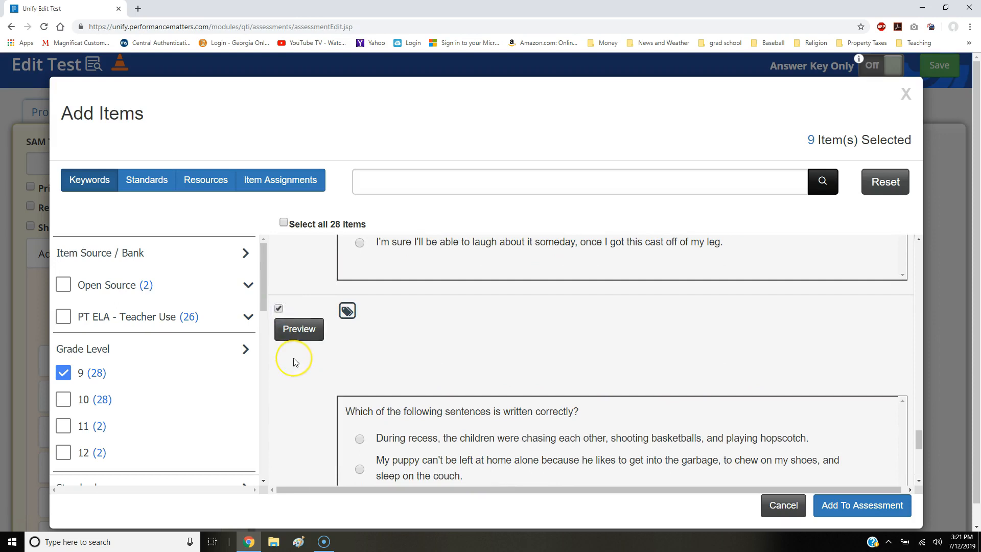
Select the grammar-error item about the brother before sunrise and the William Blake item, and add all 11 selected items to the assessment
scroll(295, 361, "down", 6)
left_click(278, 297)
left_click(276, 296)
scroll(295, 345, "down", 4)
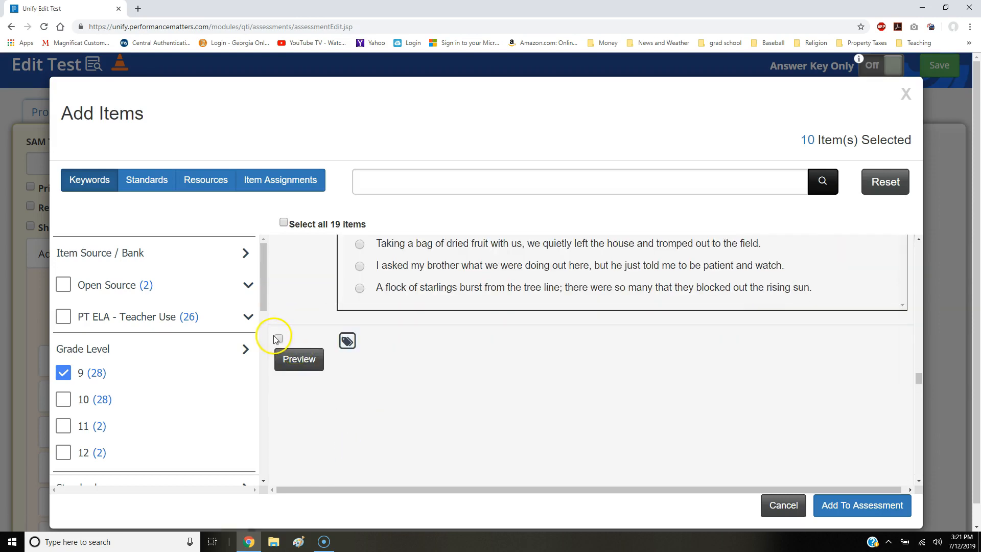
left_click(278, 339)
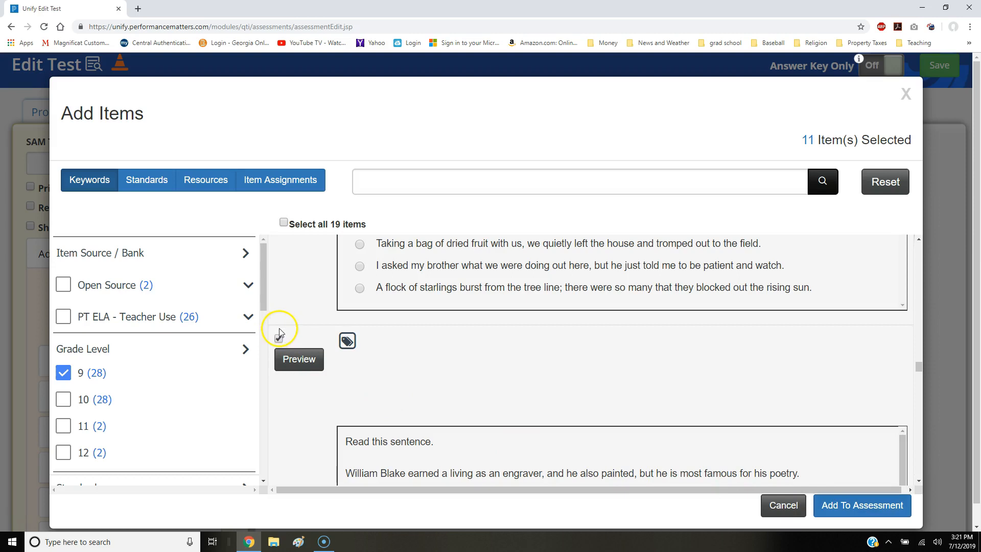
left_click(879, 505)
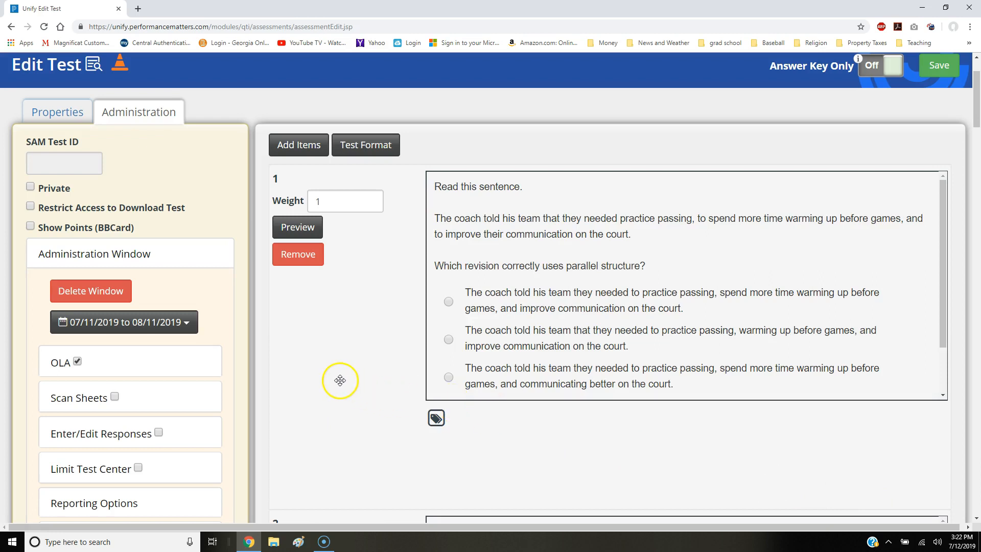
Look through the questions added to the test to check their order, weights and answer choices, returning to item 1
scroll(337, 378, "down", 8)
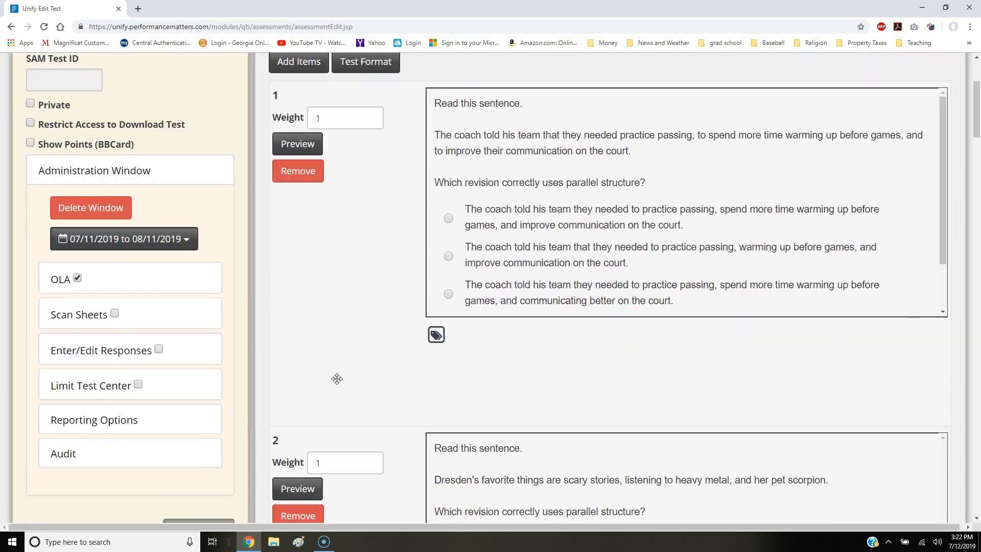
scroll(338, 379, "down", 8)
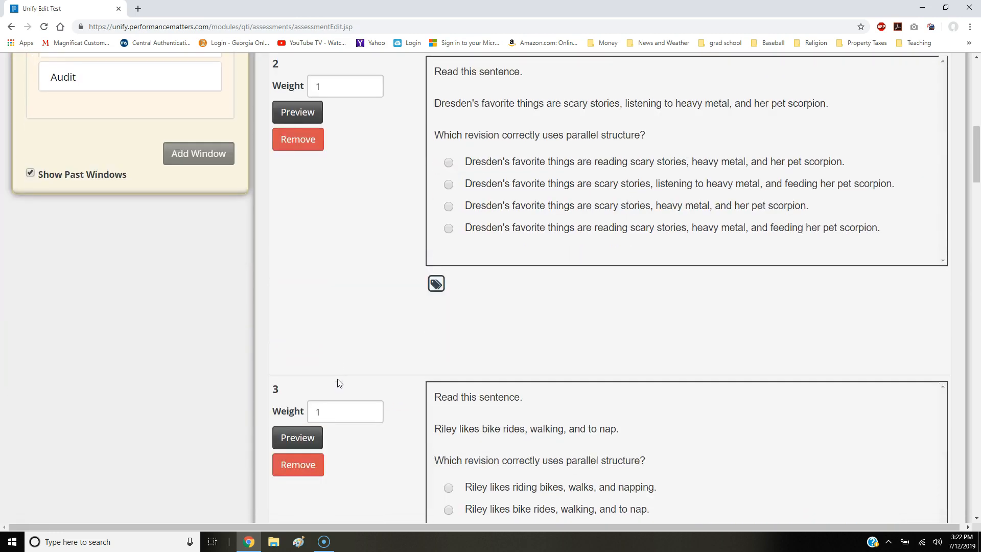
scroll(336, 377, "down", 11)
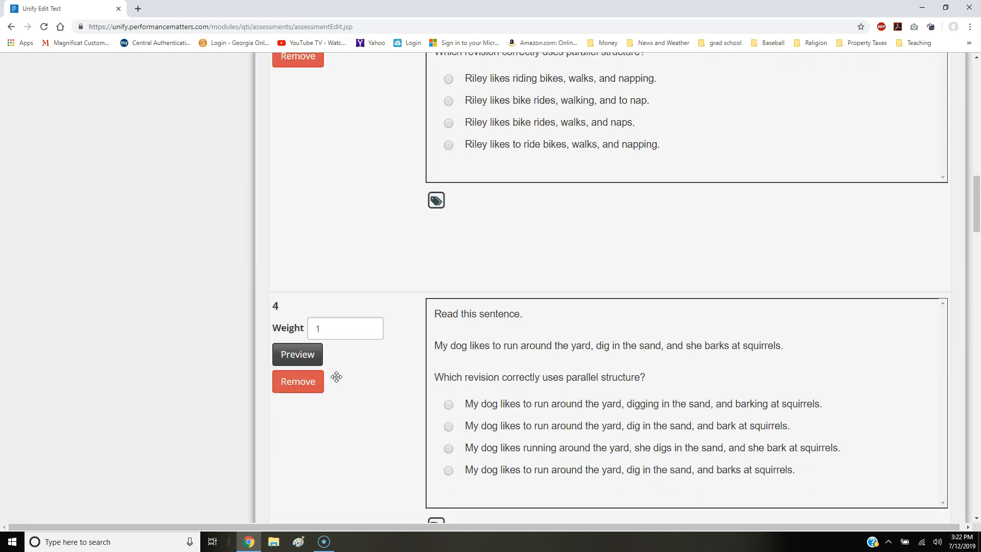
scroll(337, 376, "down", 14)
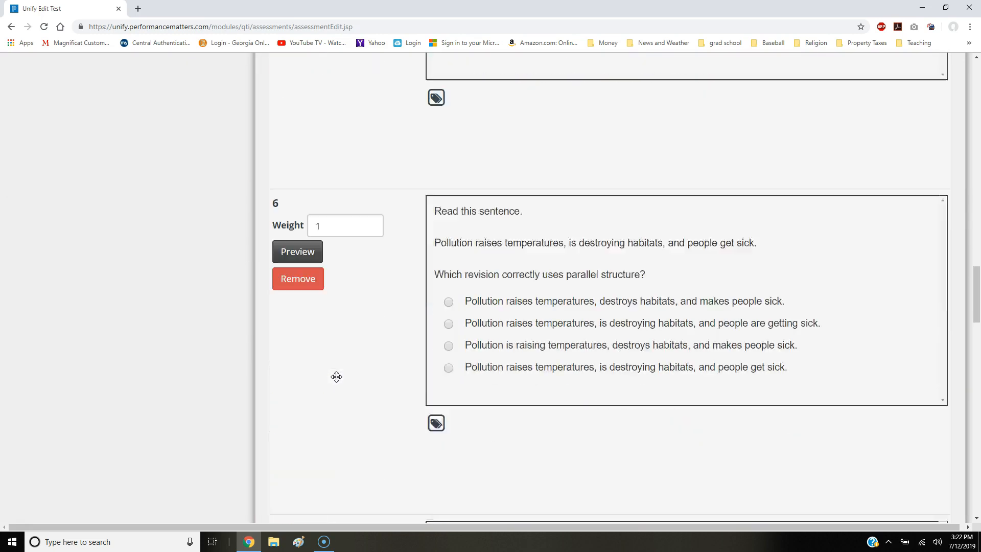
scroll(337, 377, "down", 11)
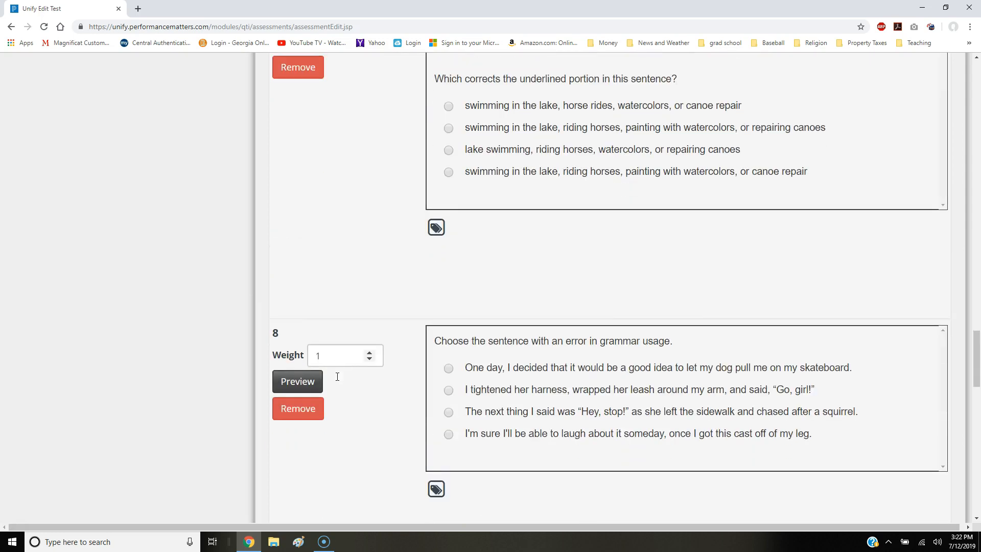
scroll(335, 374, "down", 7)
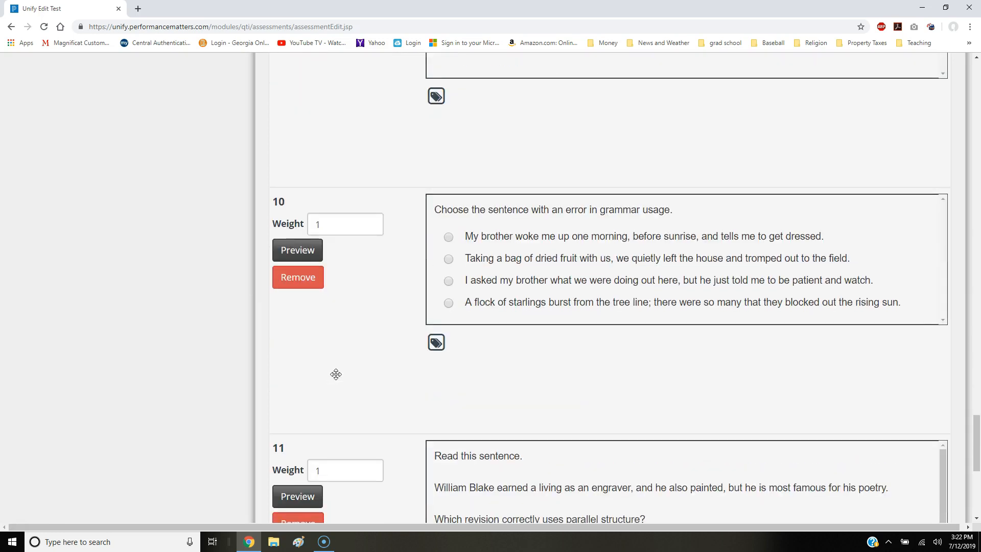
scroll(335, 374, "up", 6)
scroll(336, 374, "up", 17)
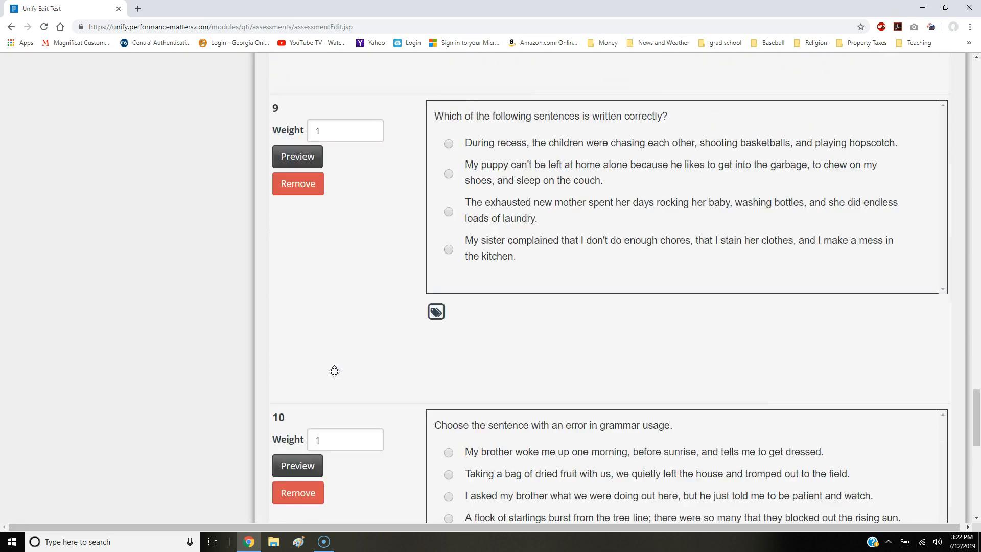
scroll(329, 362, "up", 14)
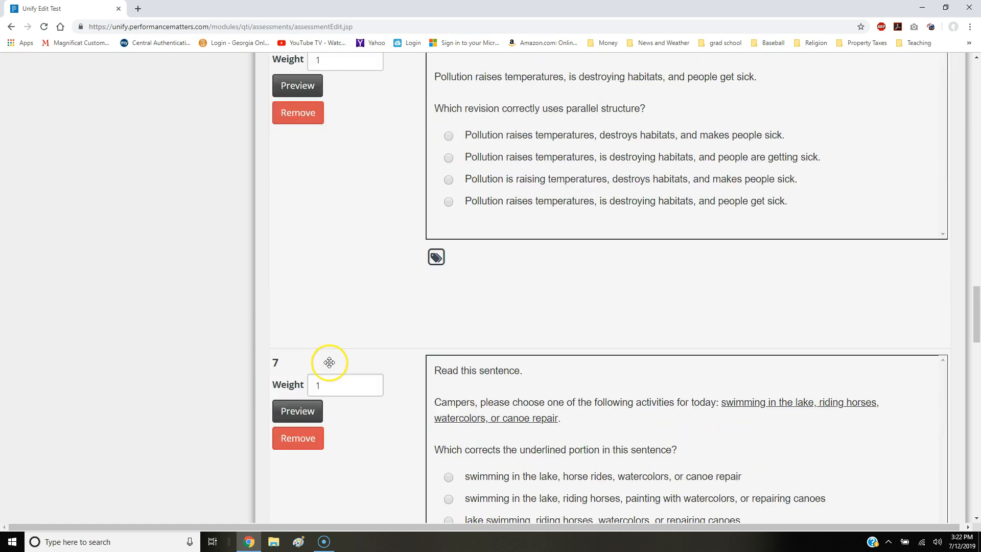
scroll(329, 359, "up", 16)
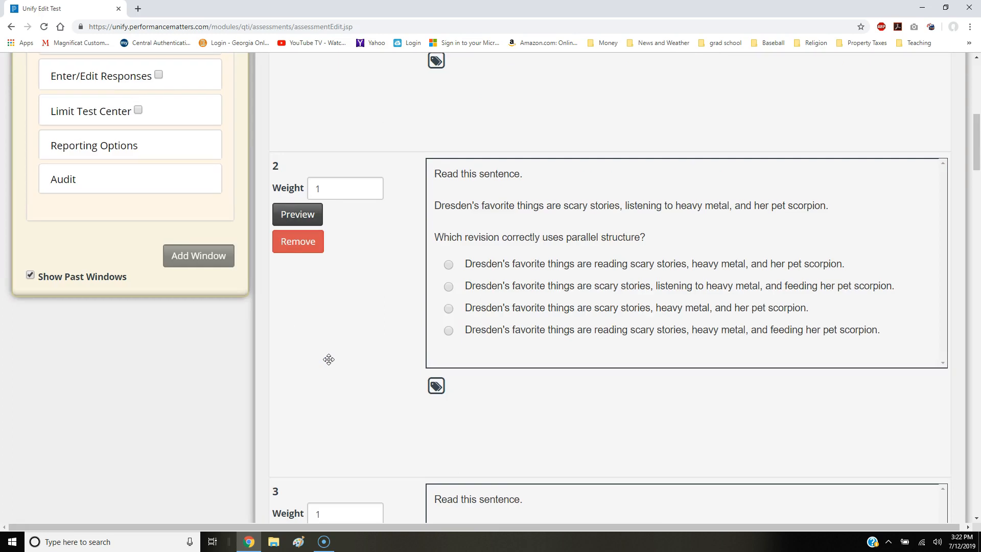
scroll(328, 359, "up", 8)
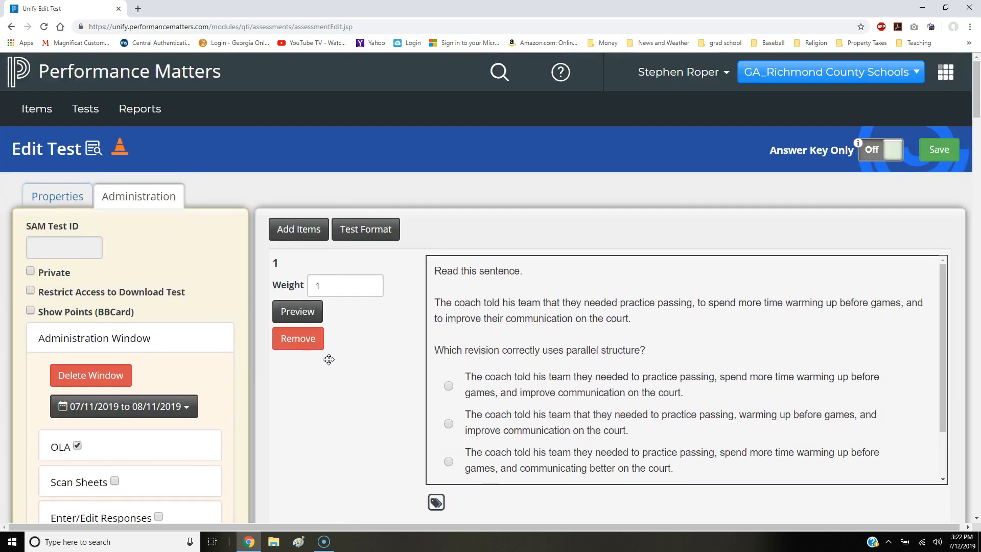
Preview item 1 of the test, close the preview, and save the test
scroll(329, 359, "down", 1)
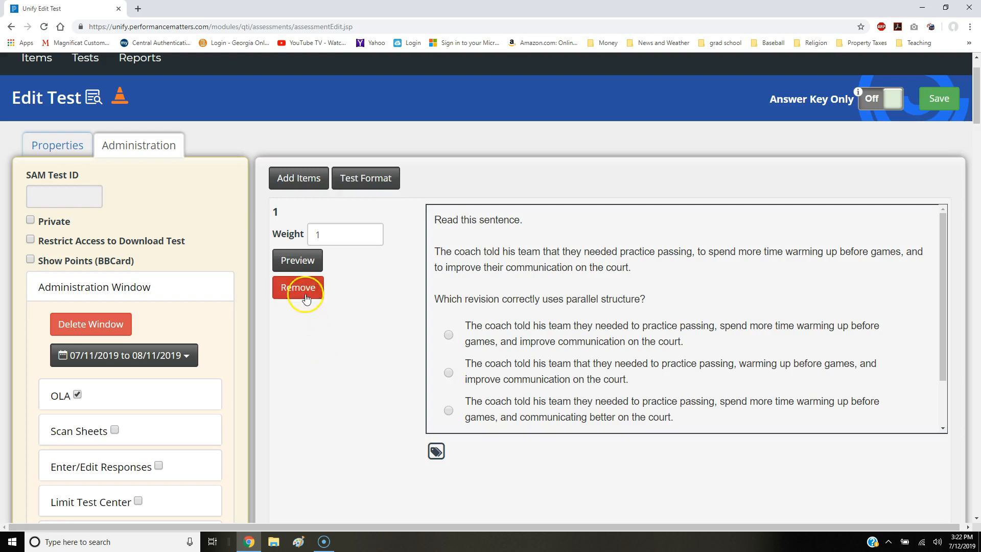
left_click(304, 265)
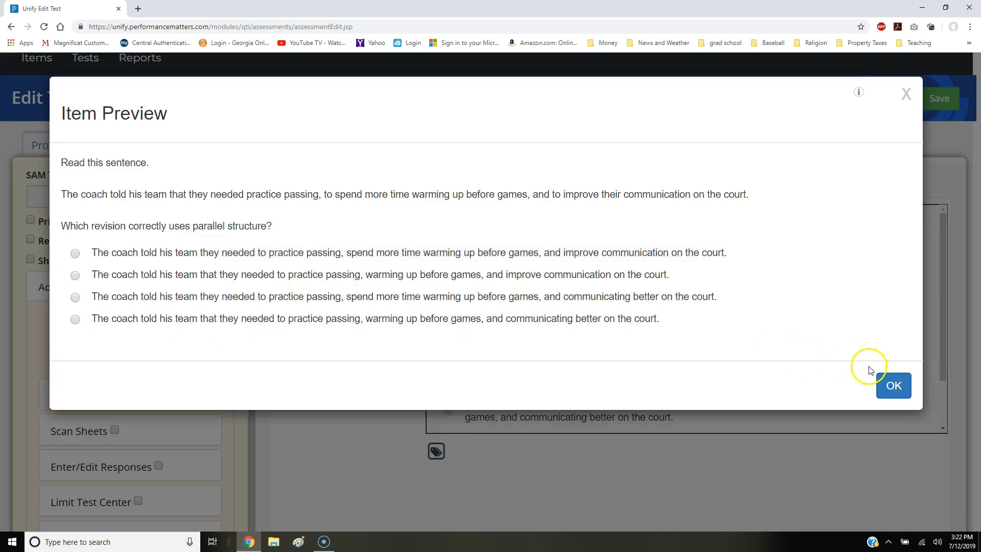
left_click(893, 385)
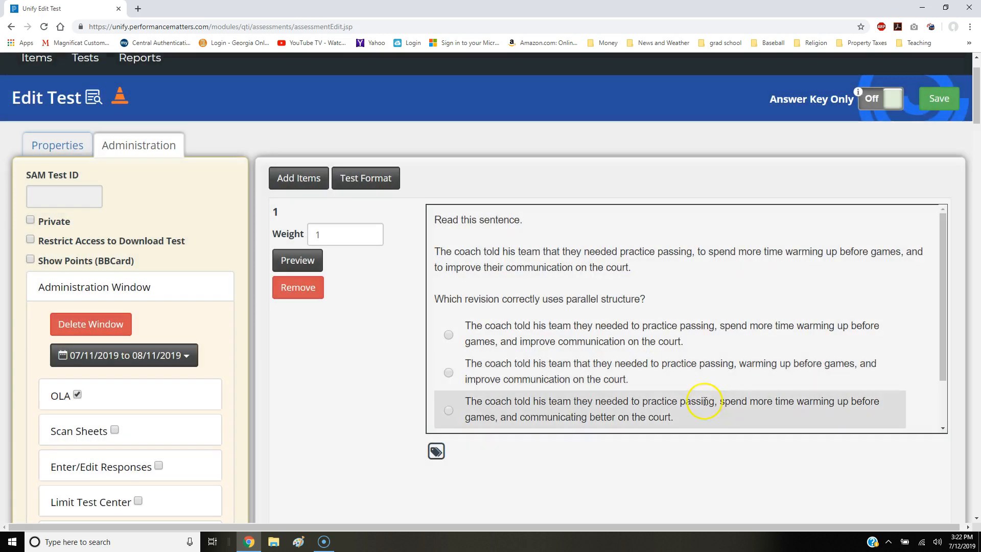
mouse_move(436, 450)
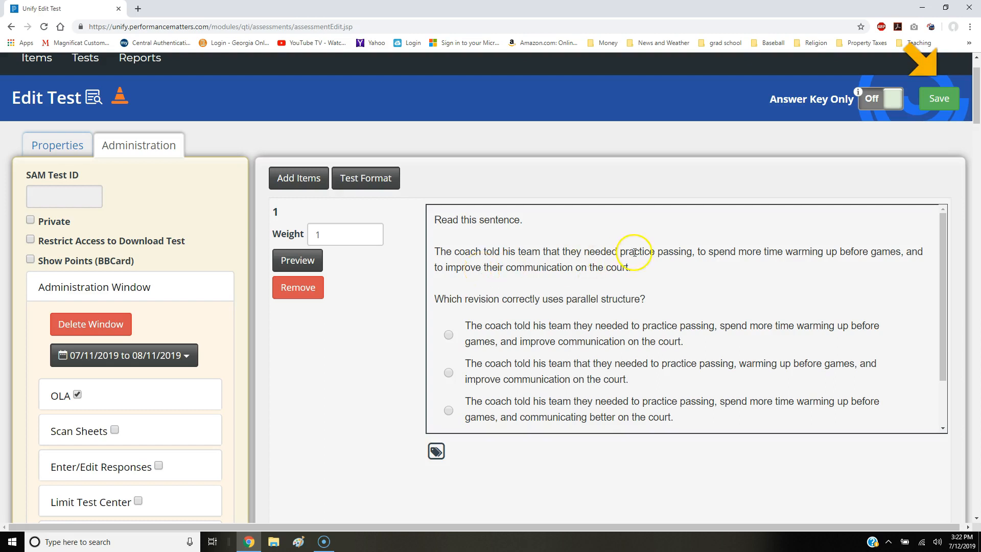
left_click(938, 101)
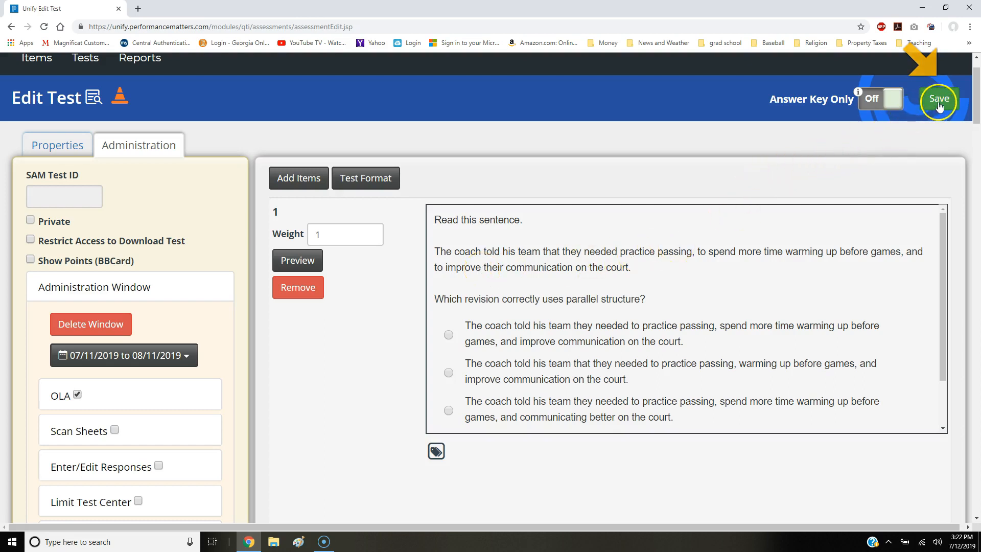